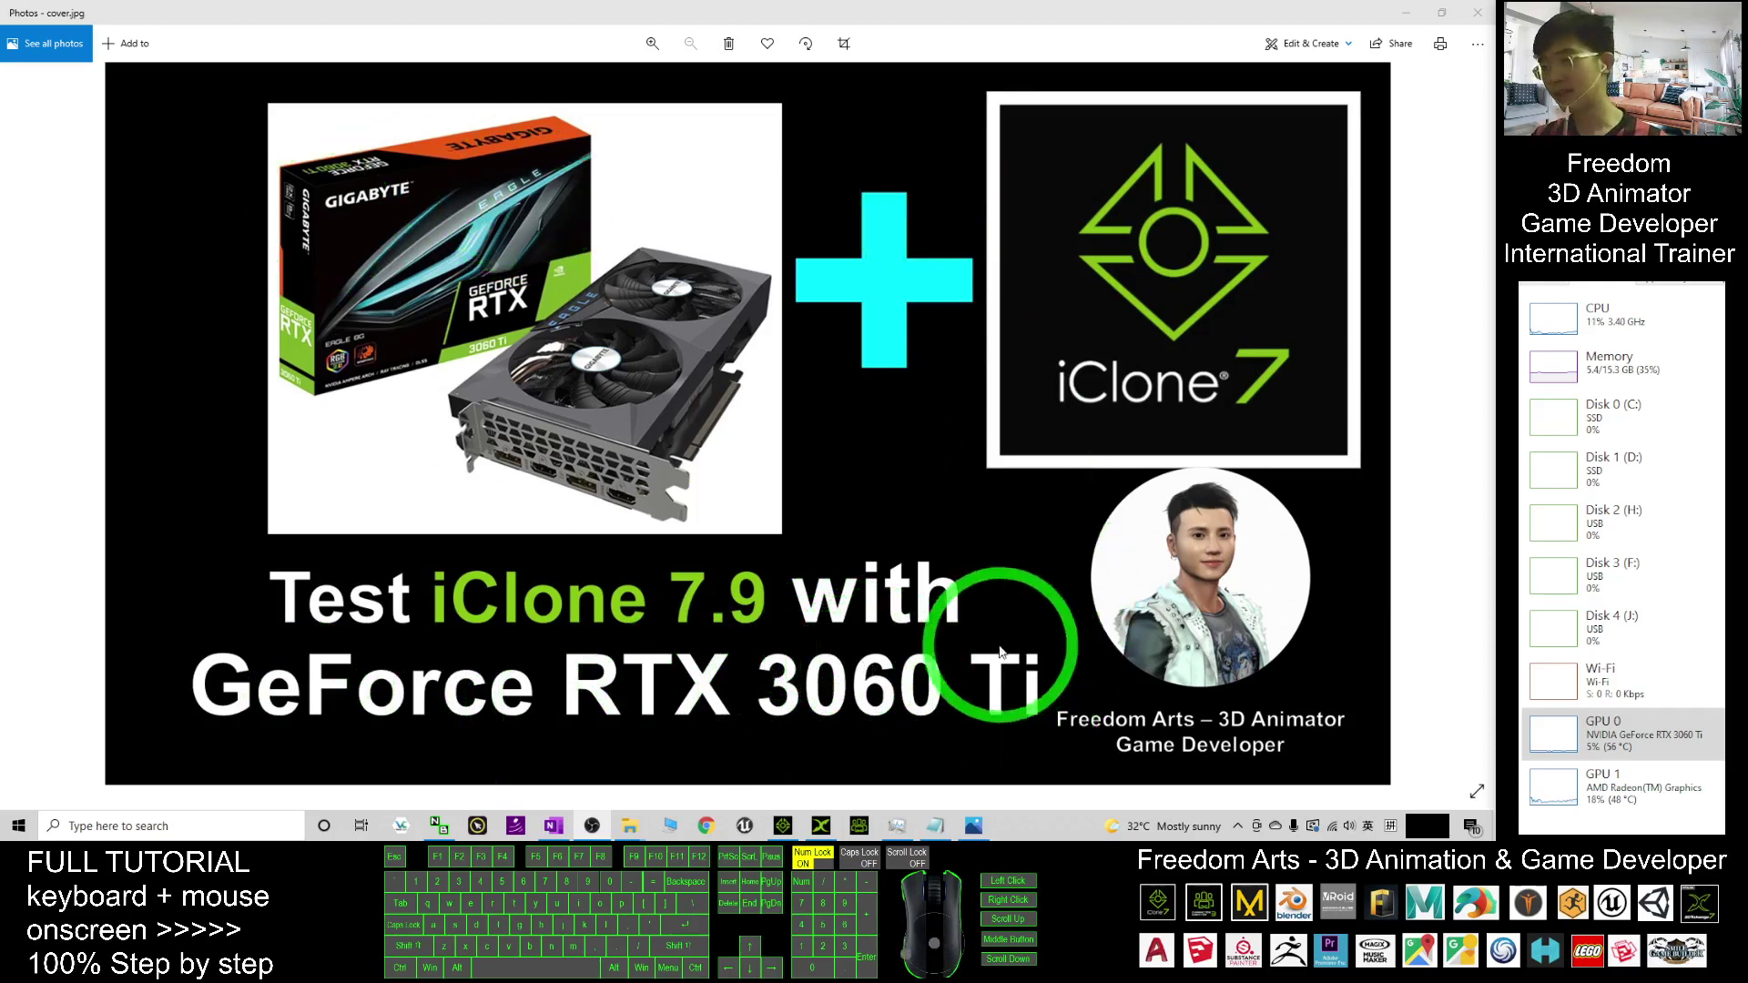
- Check CPU usage in Task Manager, then view the GeForce RTX 3060 Ti GPU 0 graphs
{"action": "left_click", "coordinate": [935, 825]}
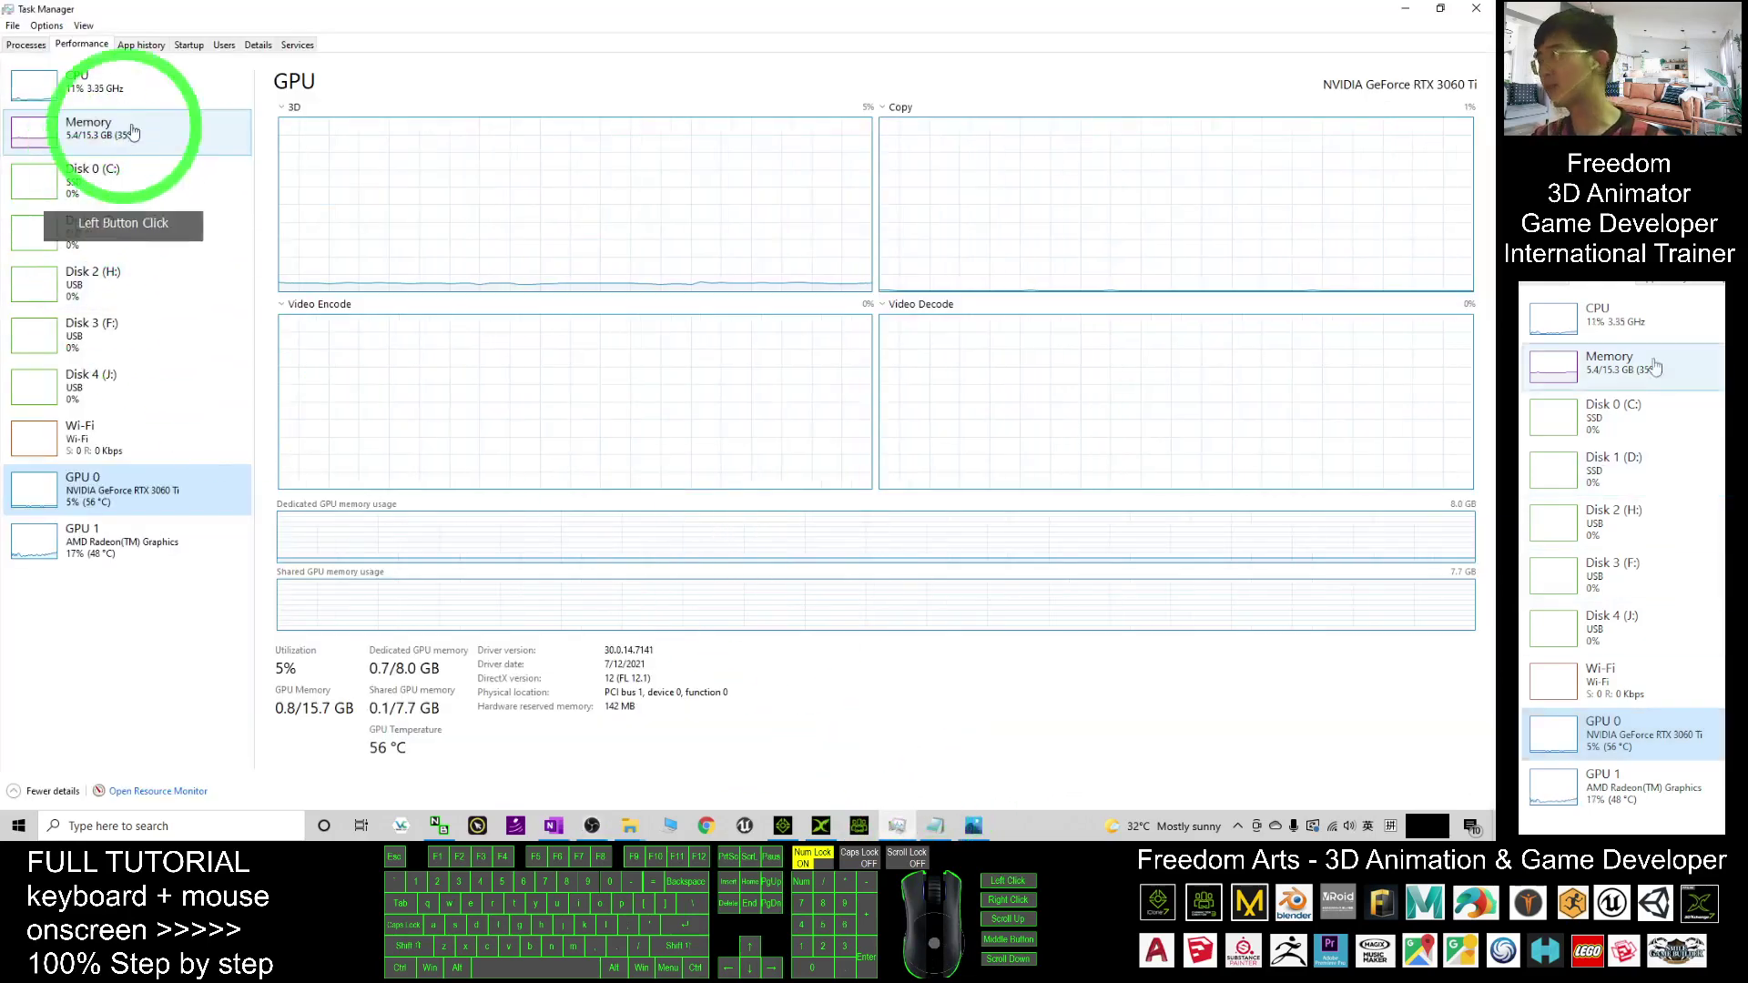
{"action": "left_click", "coordinate": [93, 94]}
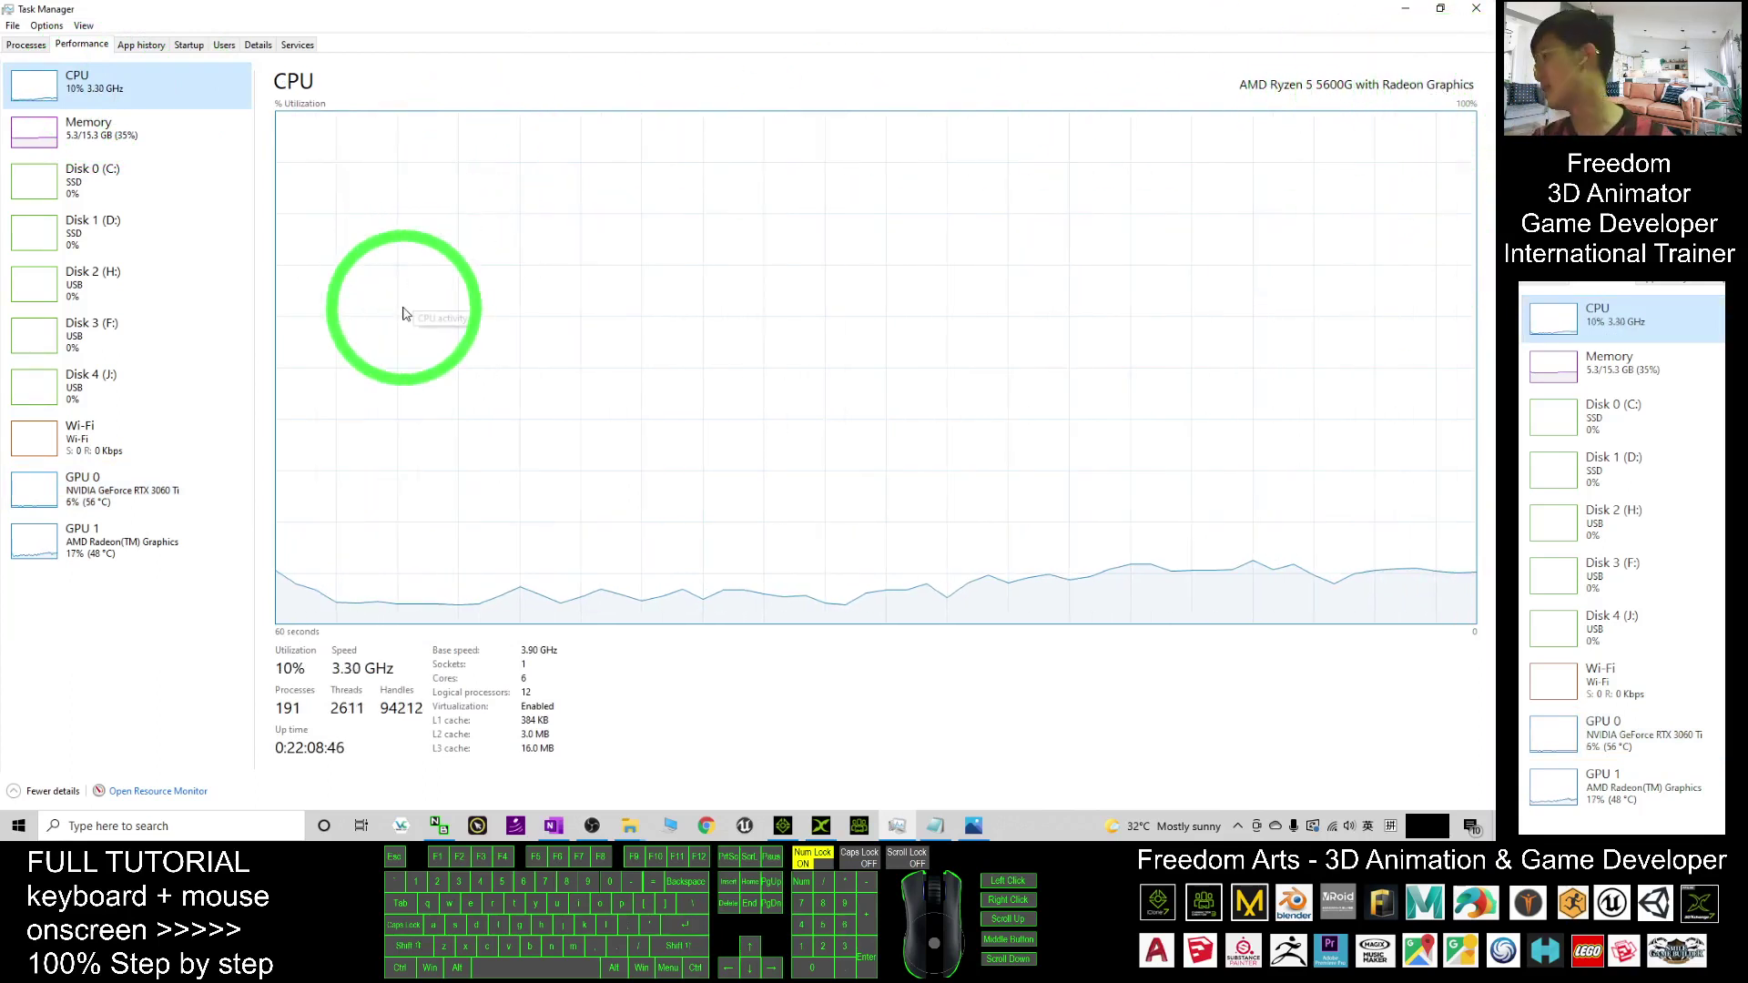
{"action": "left_click", "coordinate": [161, 506]}
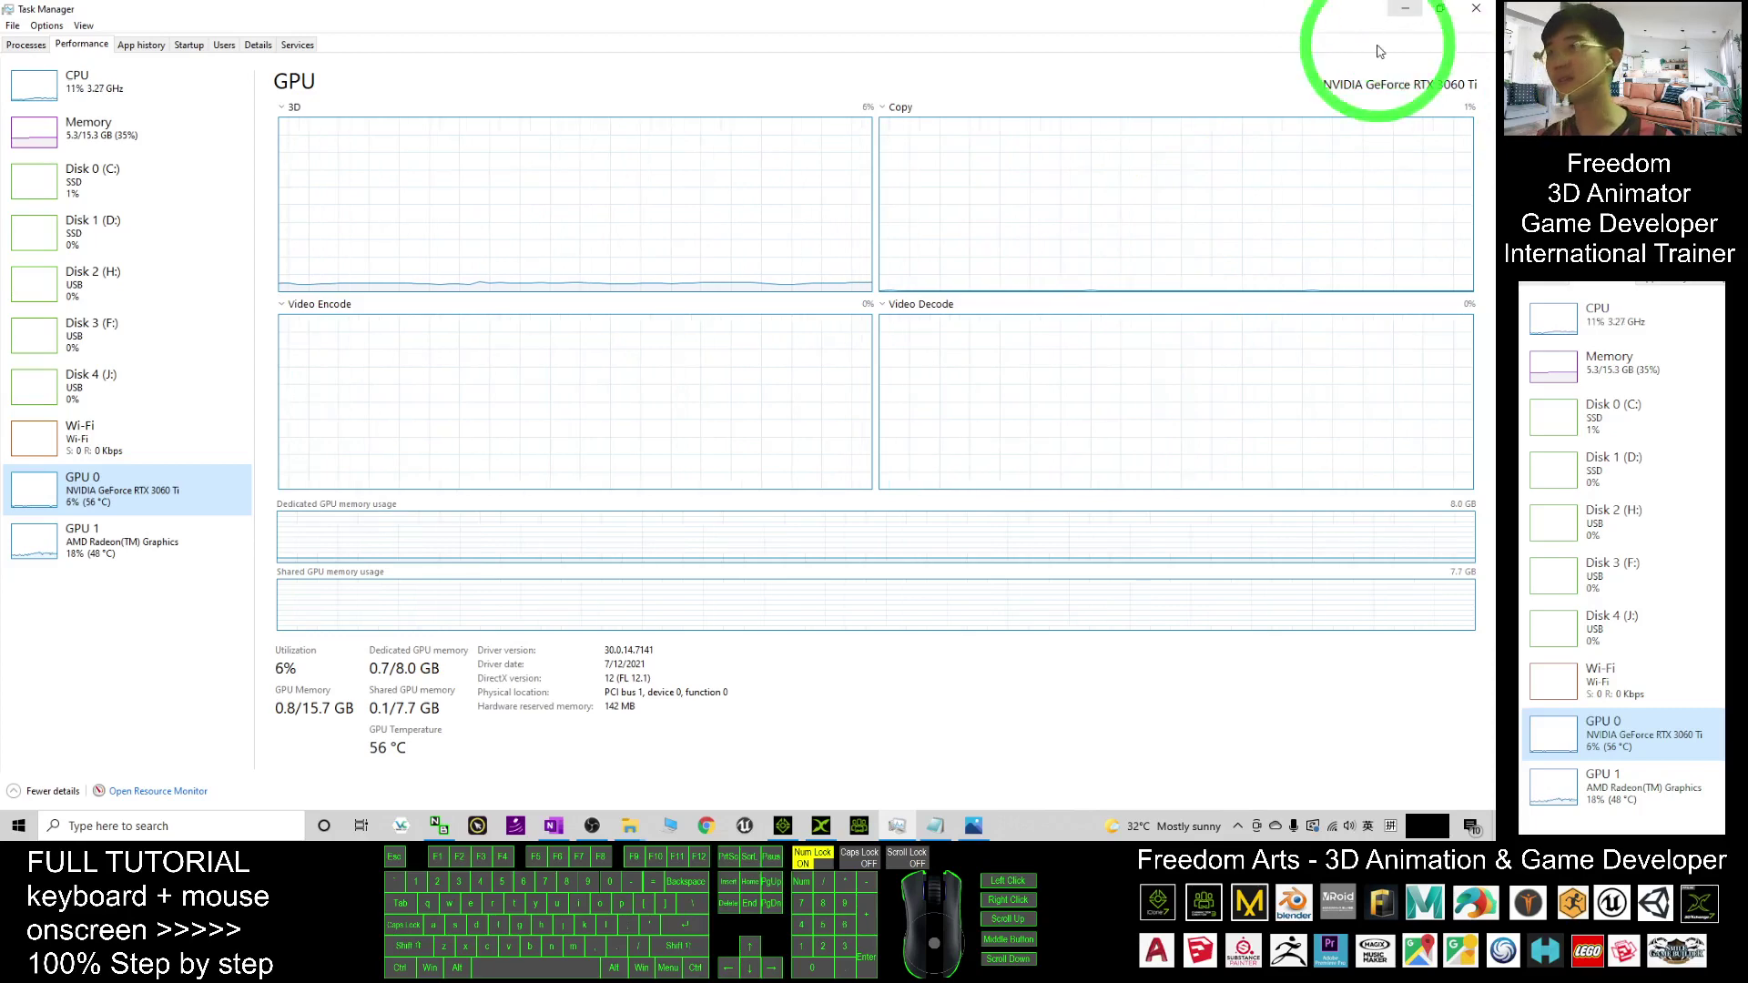
- Drag the Walking Street full scene from Tegames > Walking_Street > Full_Scene_Prop into the viewport
{"action": "left_click", "coordinate": [782, 825]}
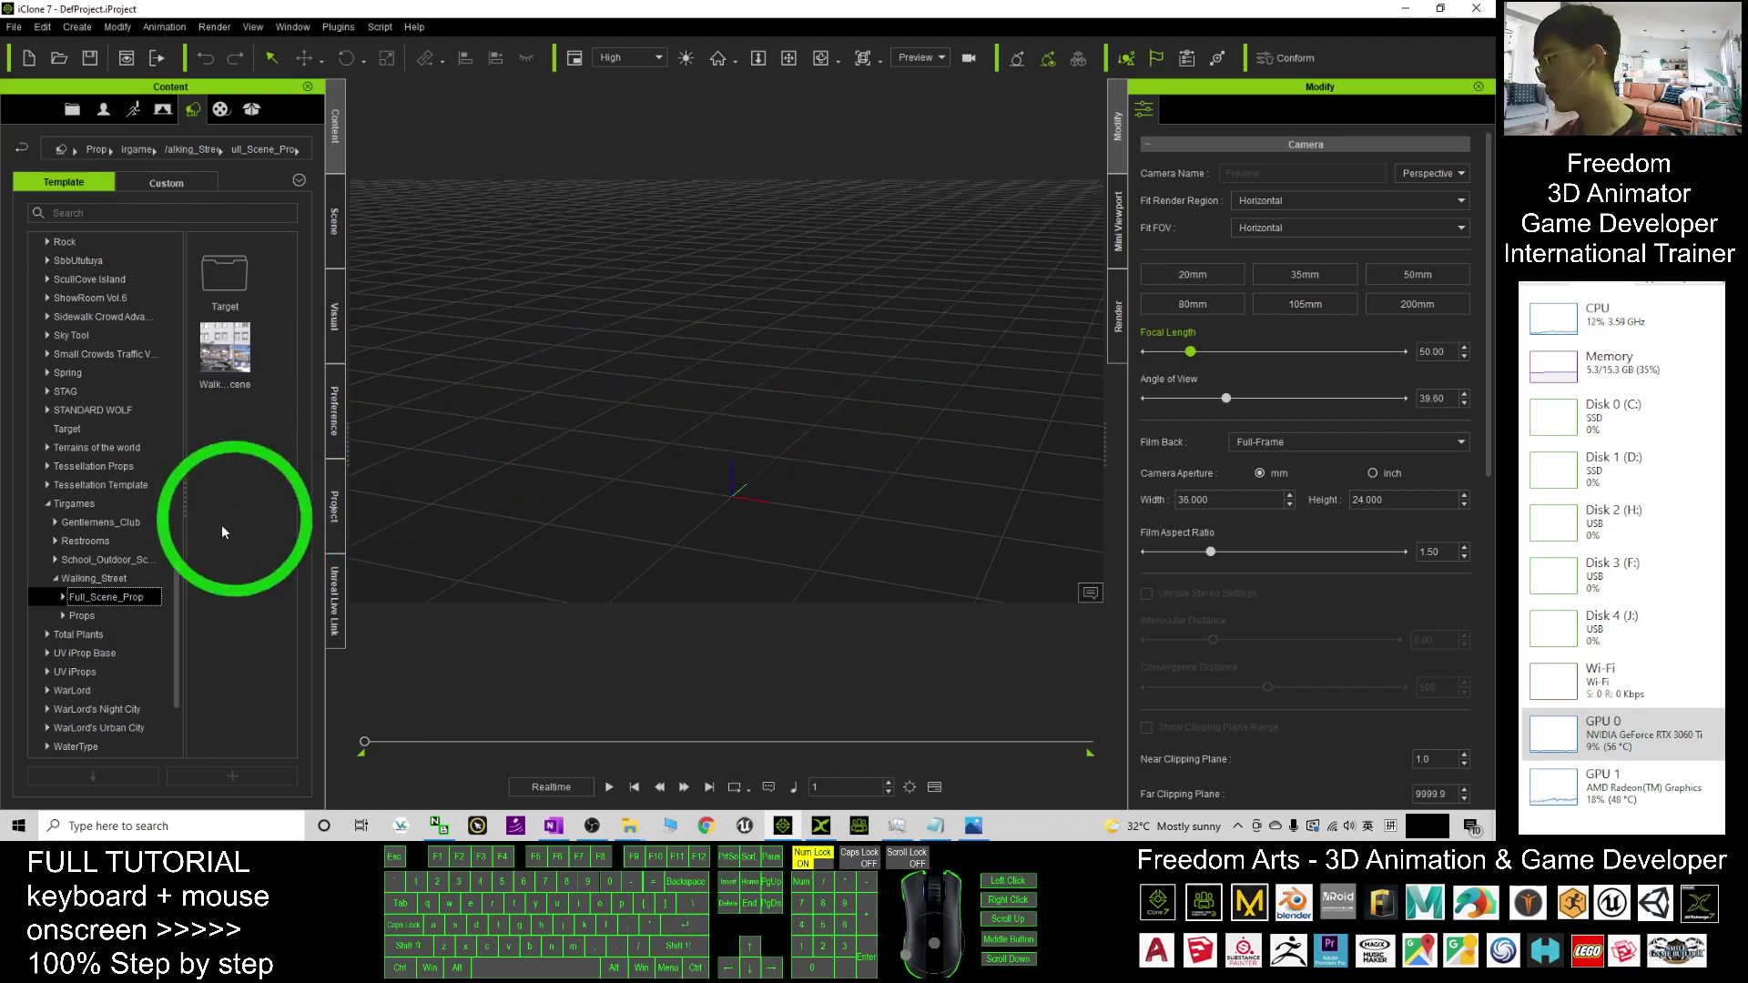
{"action": "left_click_drag", "start_coordinate": [232, 381], "coordinate": [465, 444]}
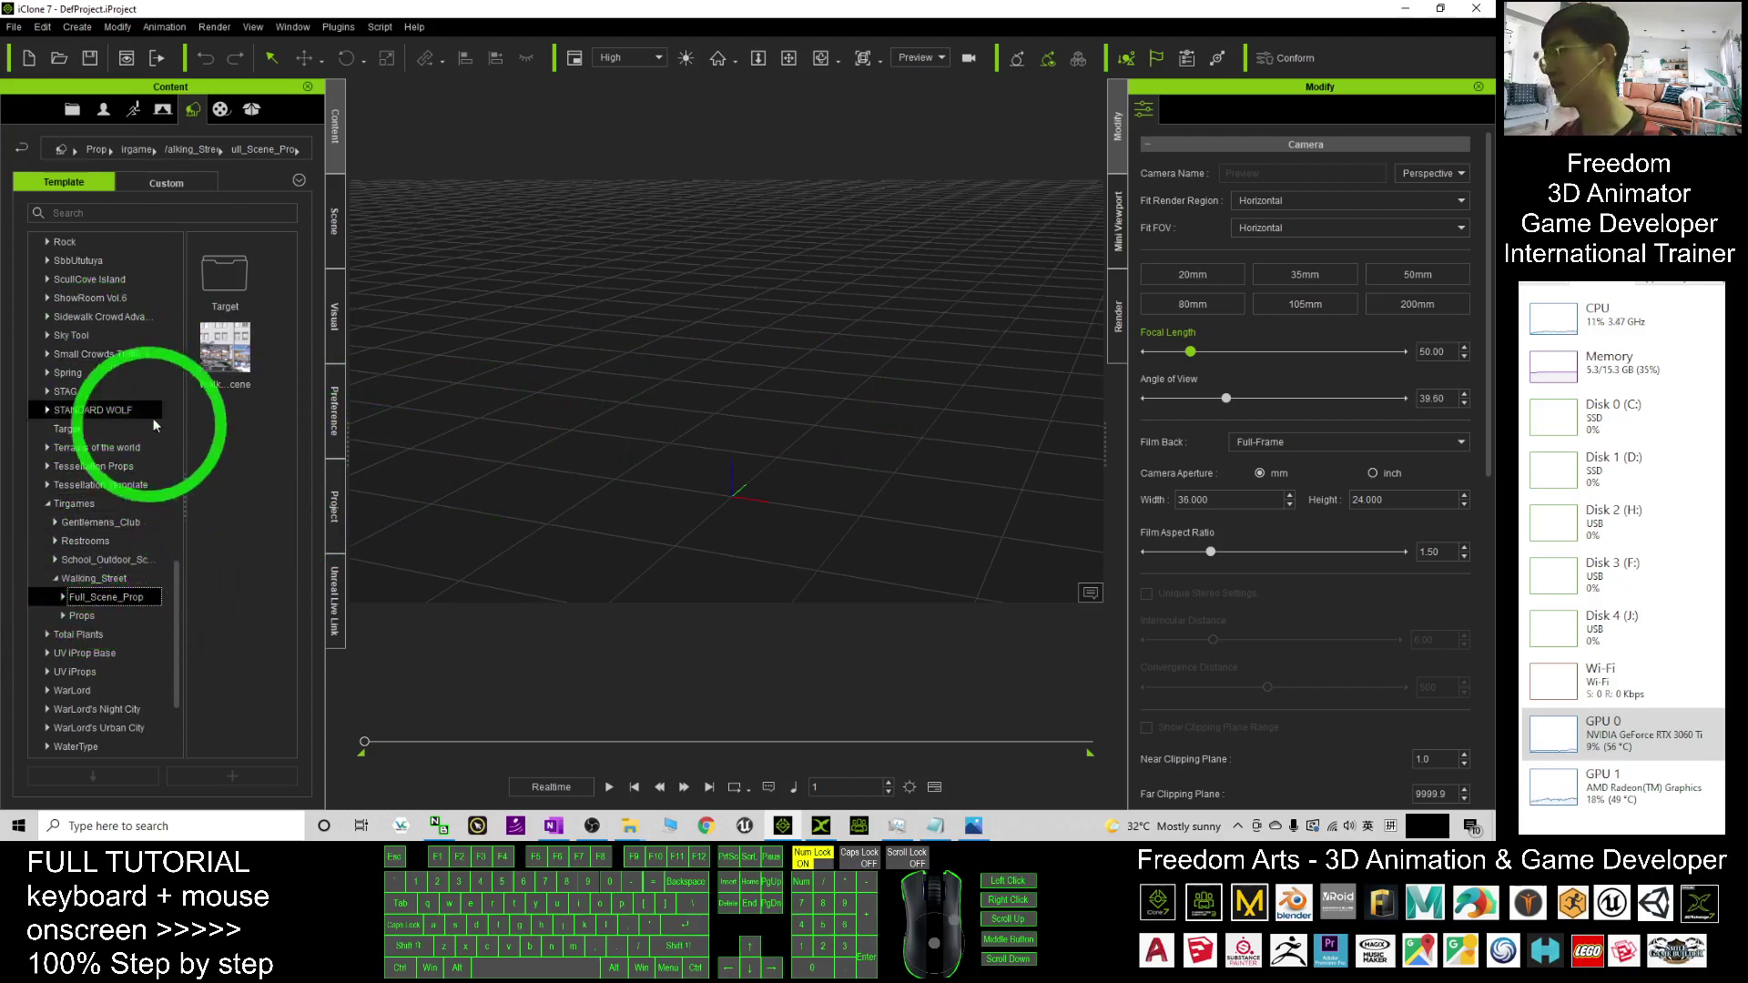
{"action": "left_click", "coordinate": [226, 370]}
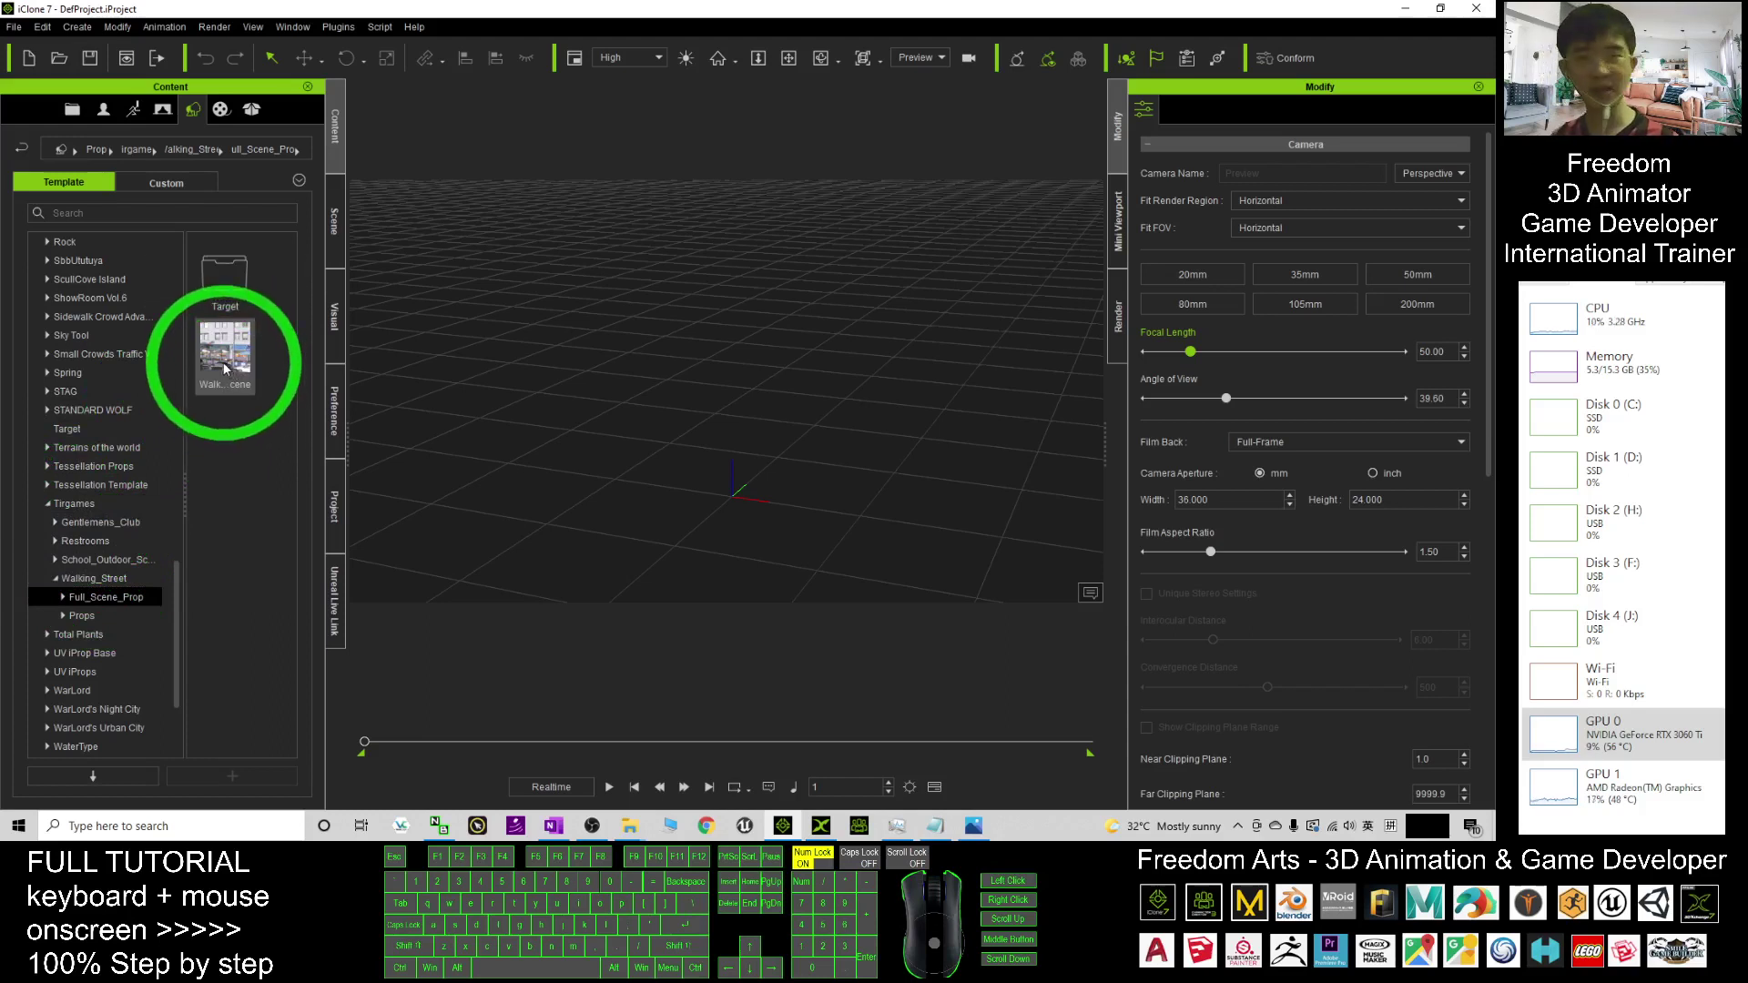
{"action": "mouse_move", "coordinate": [226, 354]}
{"action": "left_click_drag", "start_coordinate": [225, 360], "coordinate": [730, 496]}
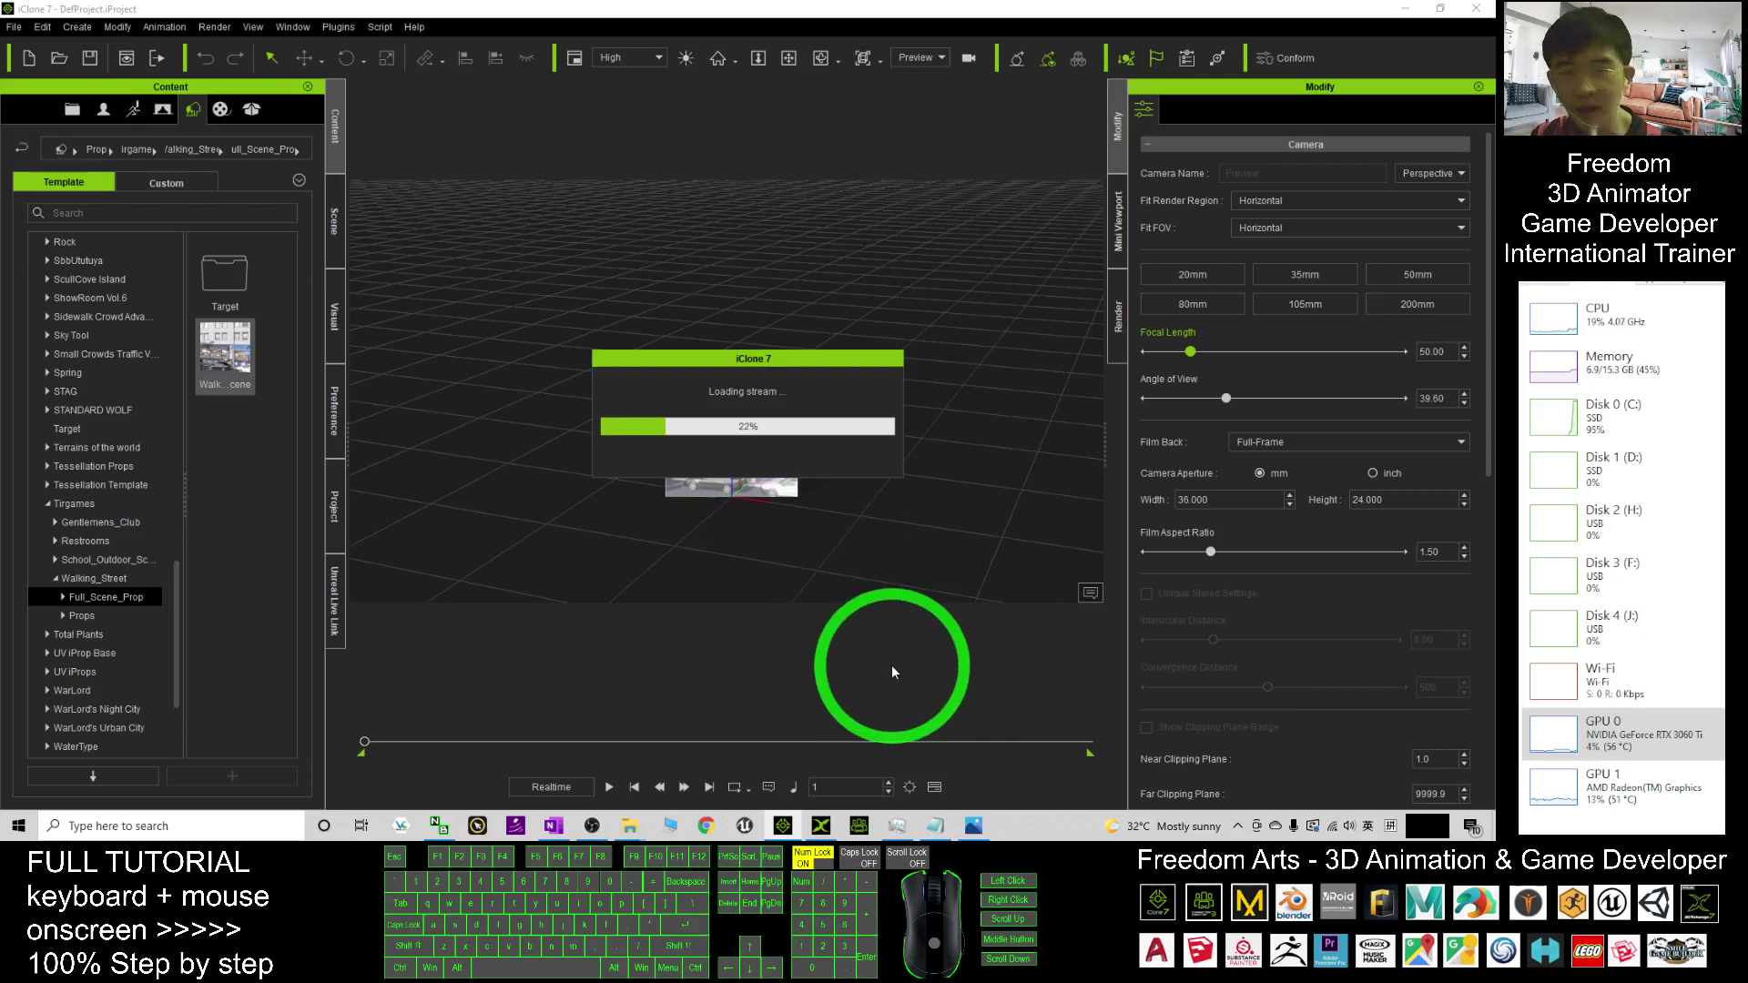
- Watch CPU hit 100% in Task Manager during loading, then restore the window to reveal iClone
{"action": "left_click", "coordinate": [898, 827]}
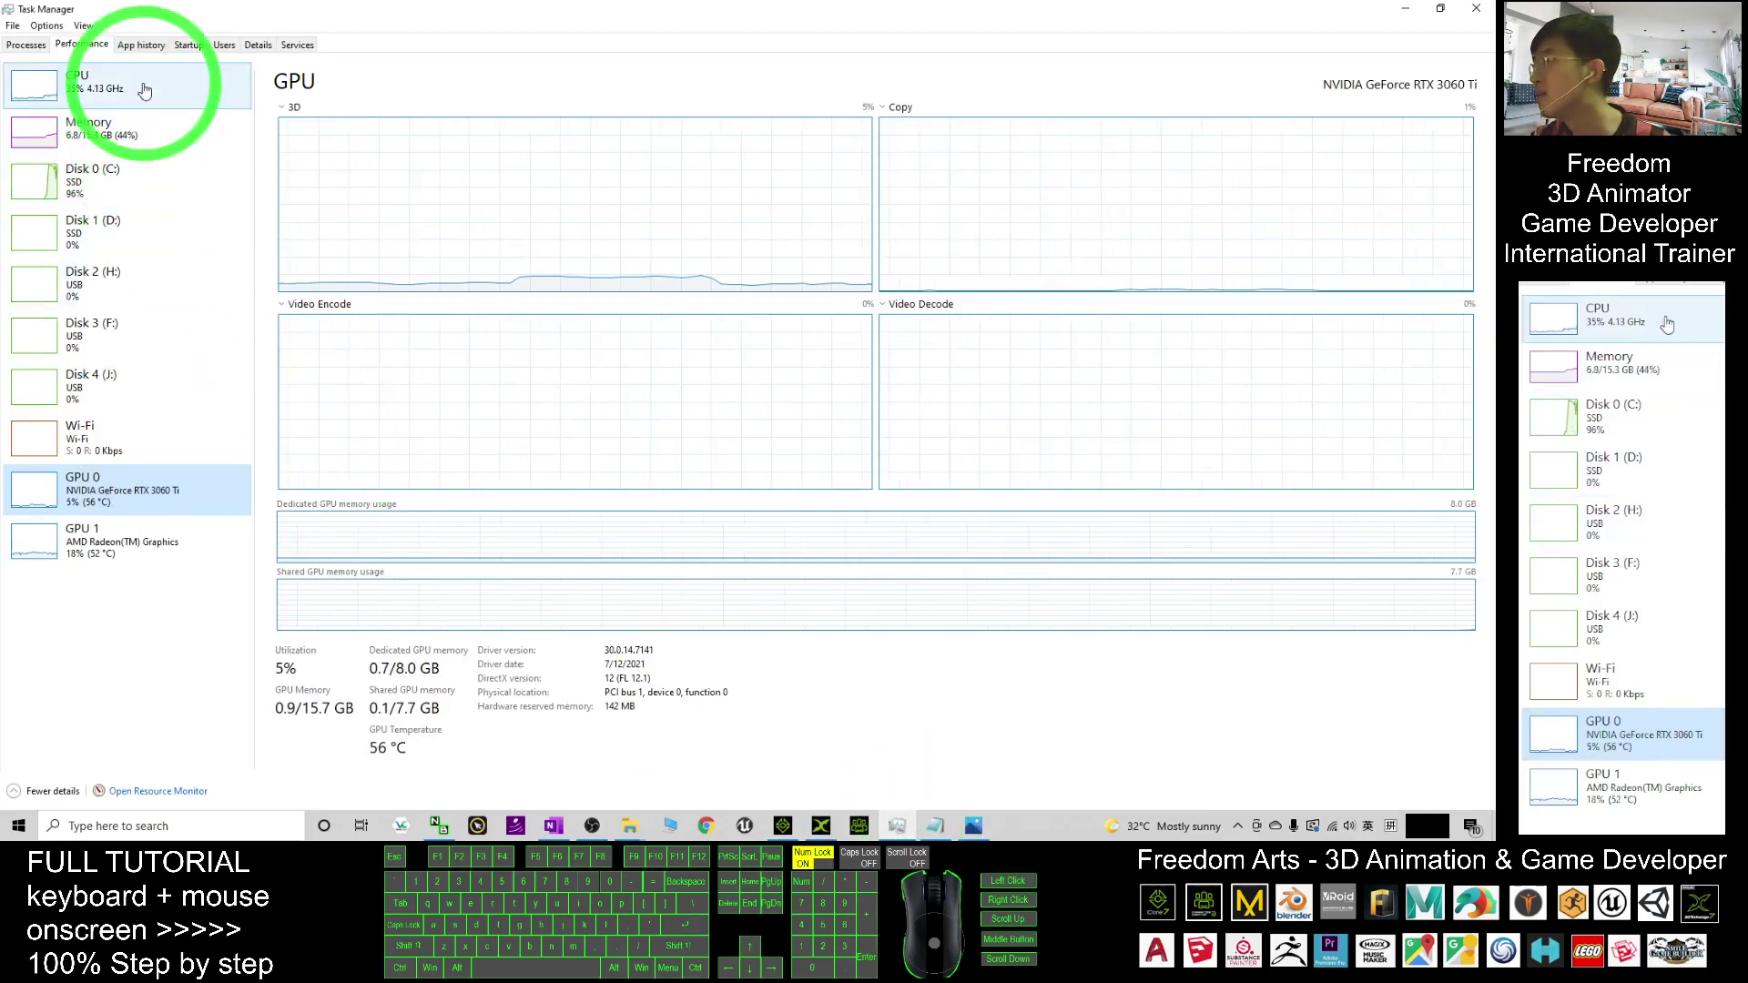
{"action": "left_click", "coordinate": [107, 88]}
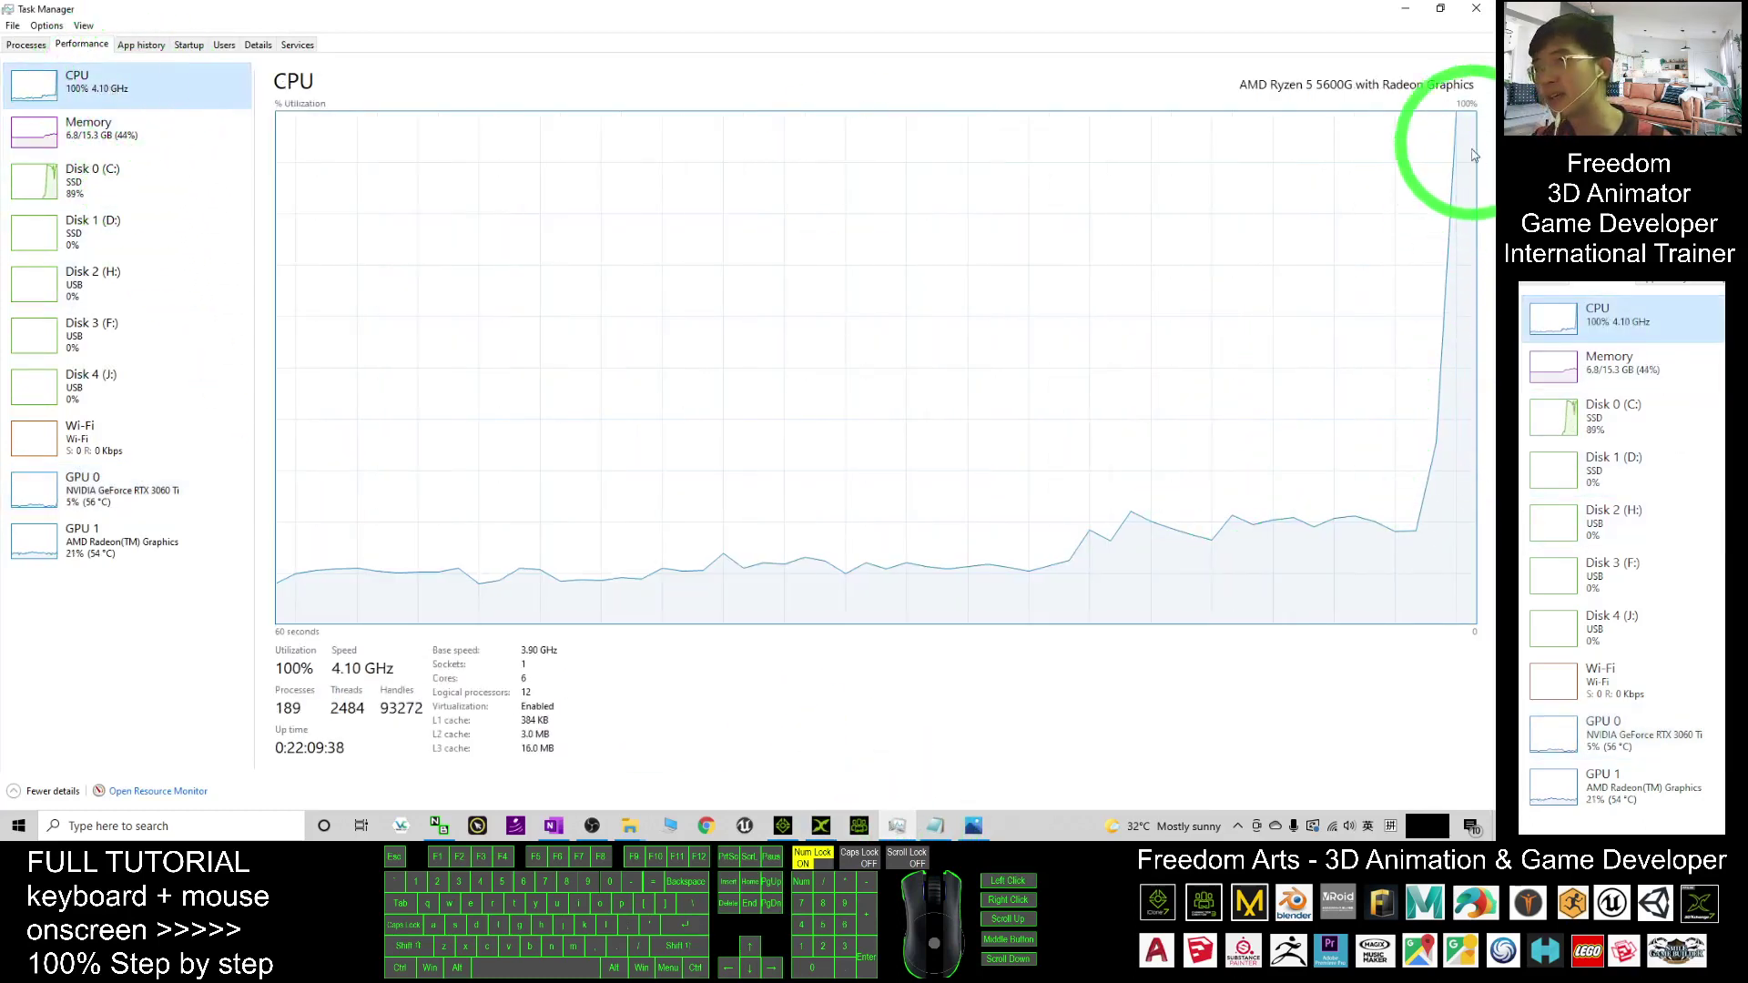
{"action": "left_click", "coordinate": [783, 826]}
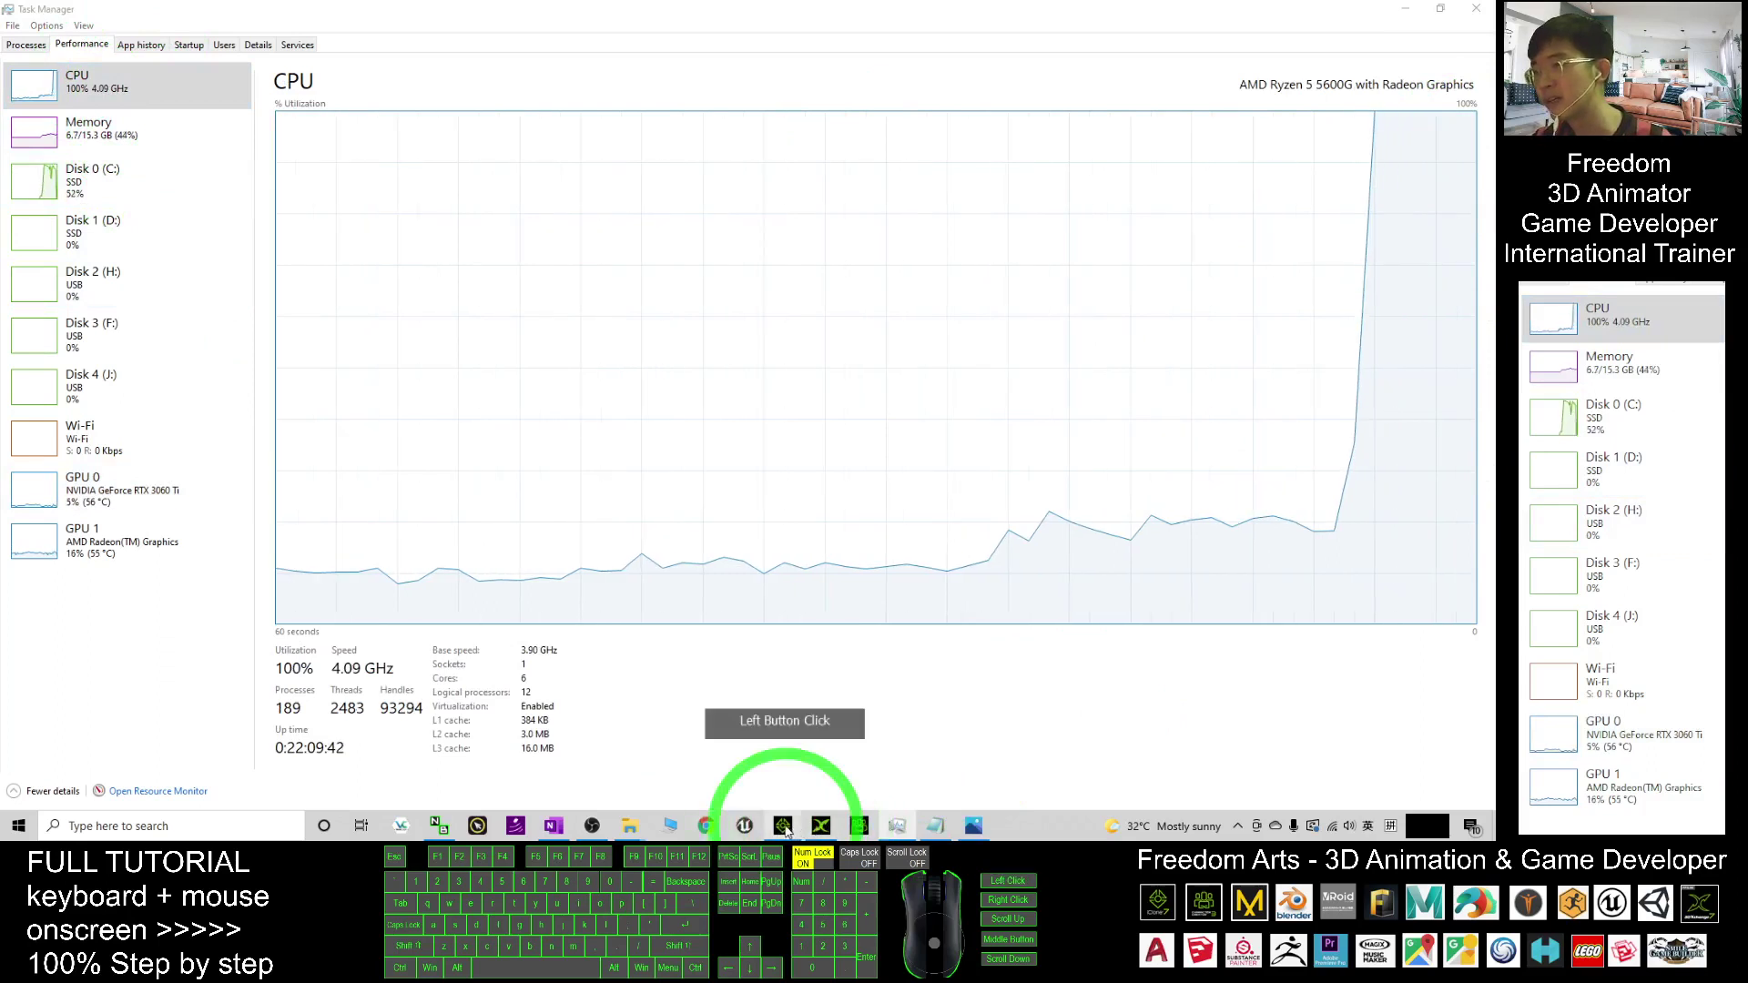
{"action": "left_click", "coordinate": [1416, 9]}
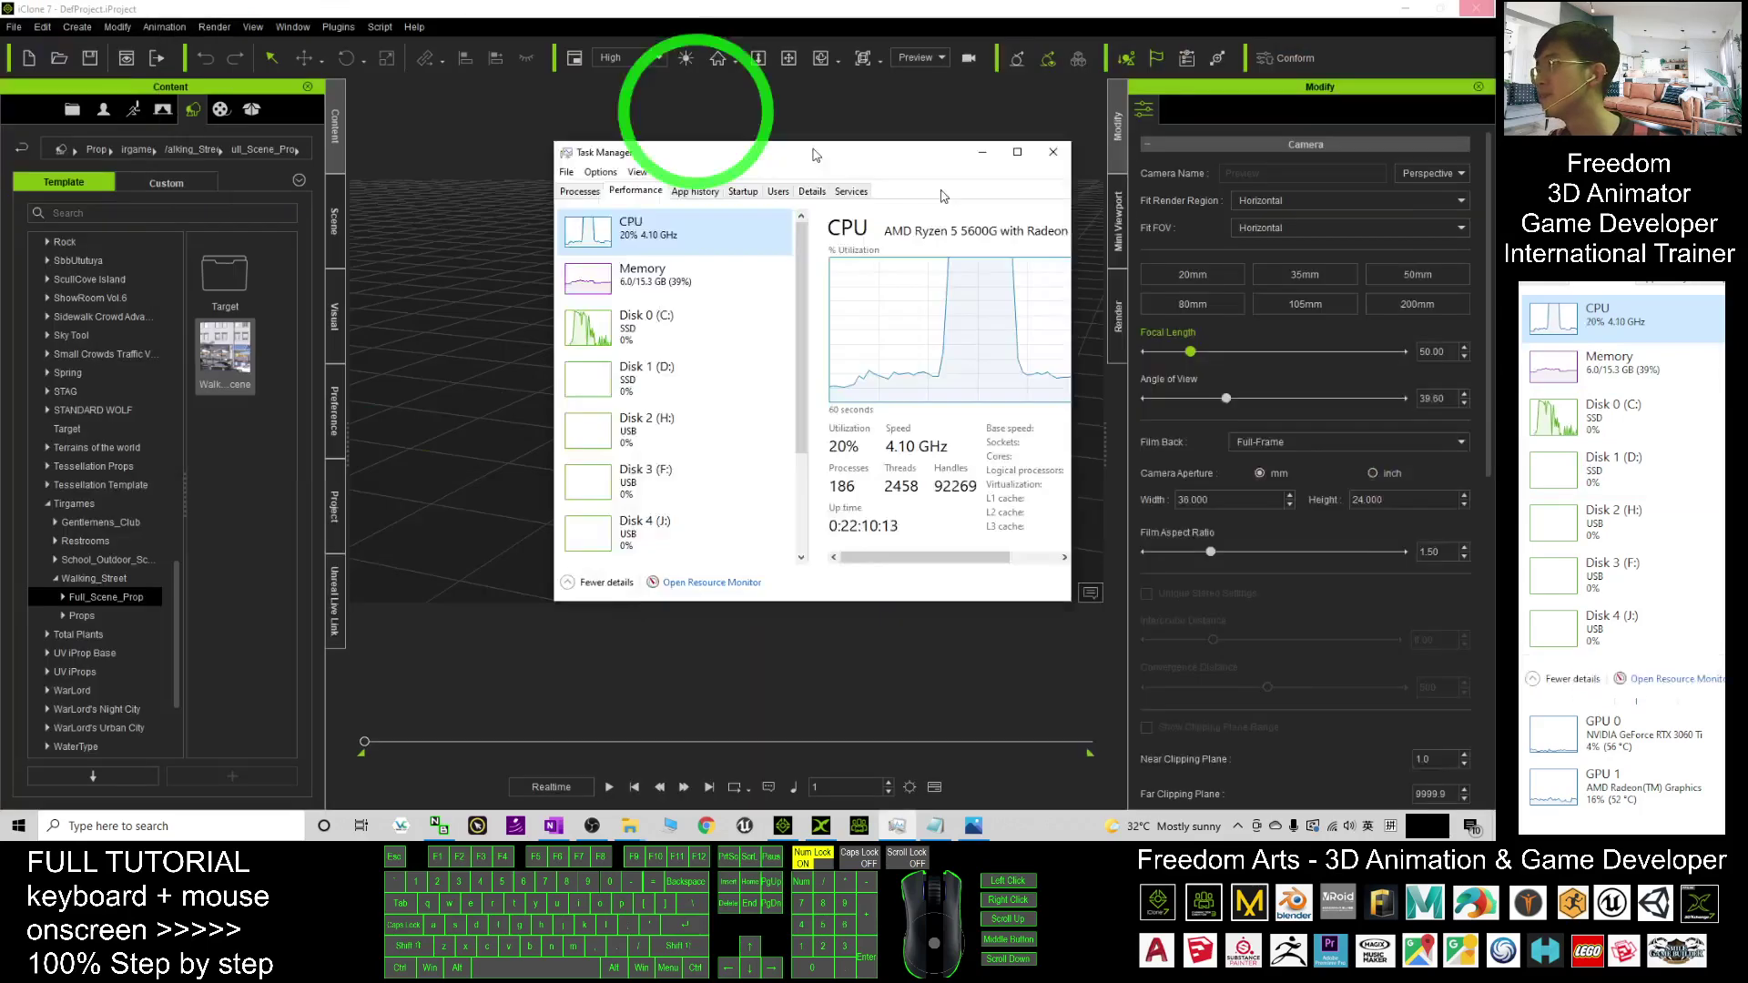
{"action": "left_click_drag", "start_coordinate": [371, 7], "coordinate": [695, 75]}
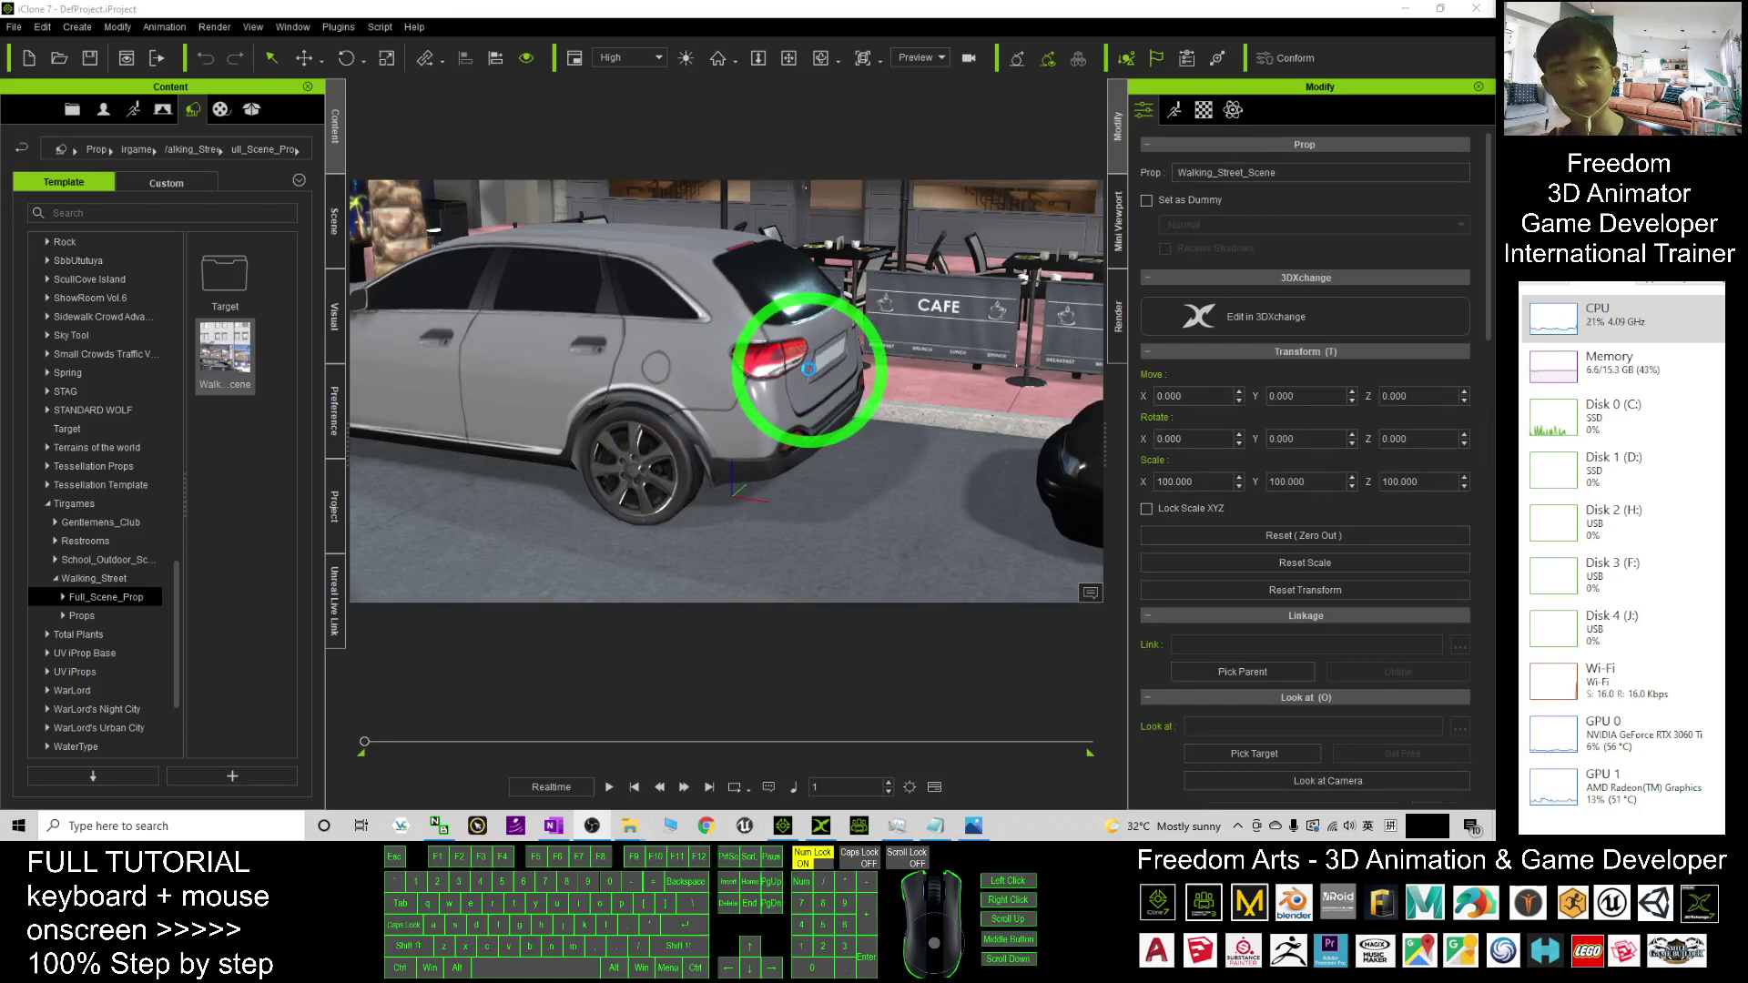
{"action": "scroll", "coordinate": [810, 368], "scroll_direction": "down", "scroll_amount": 2}
- Orbit around the parked car and cafe to a raised viewing angle
{"action": "left_click", "coordinate": [811, 423]}
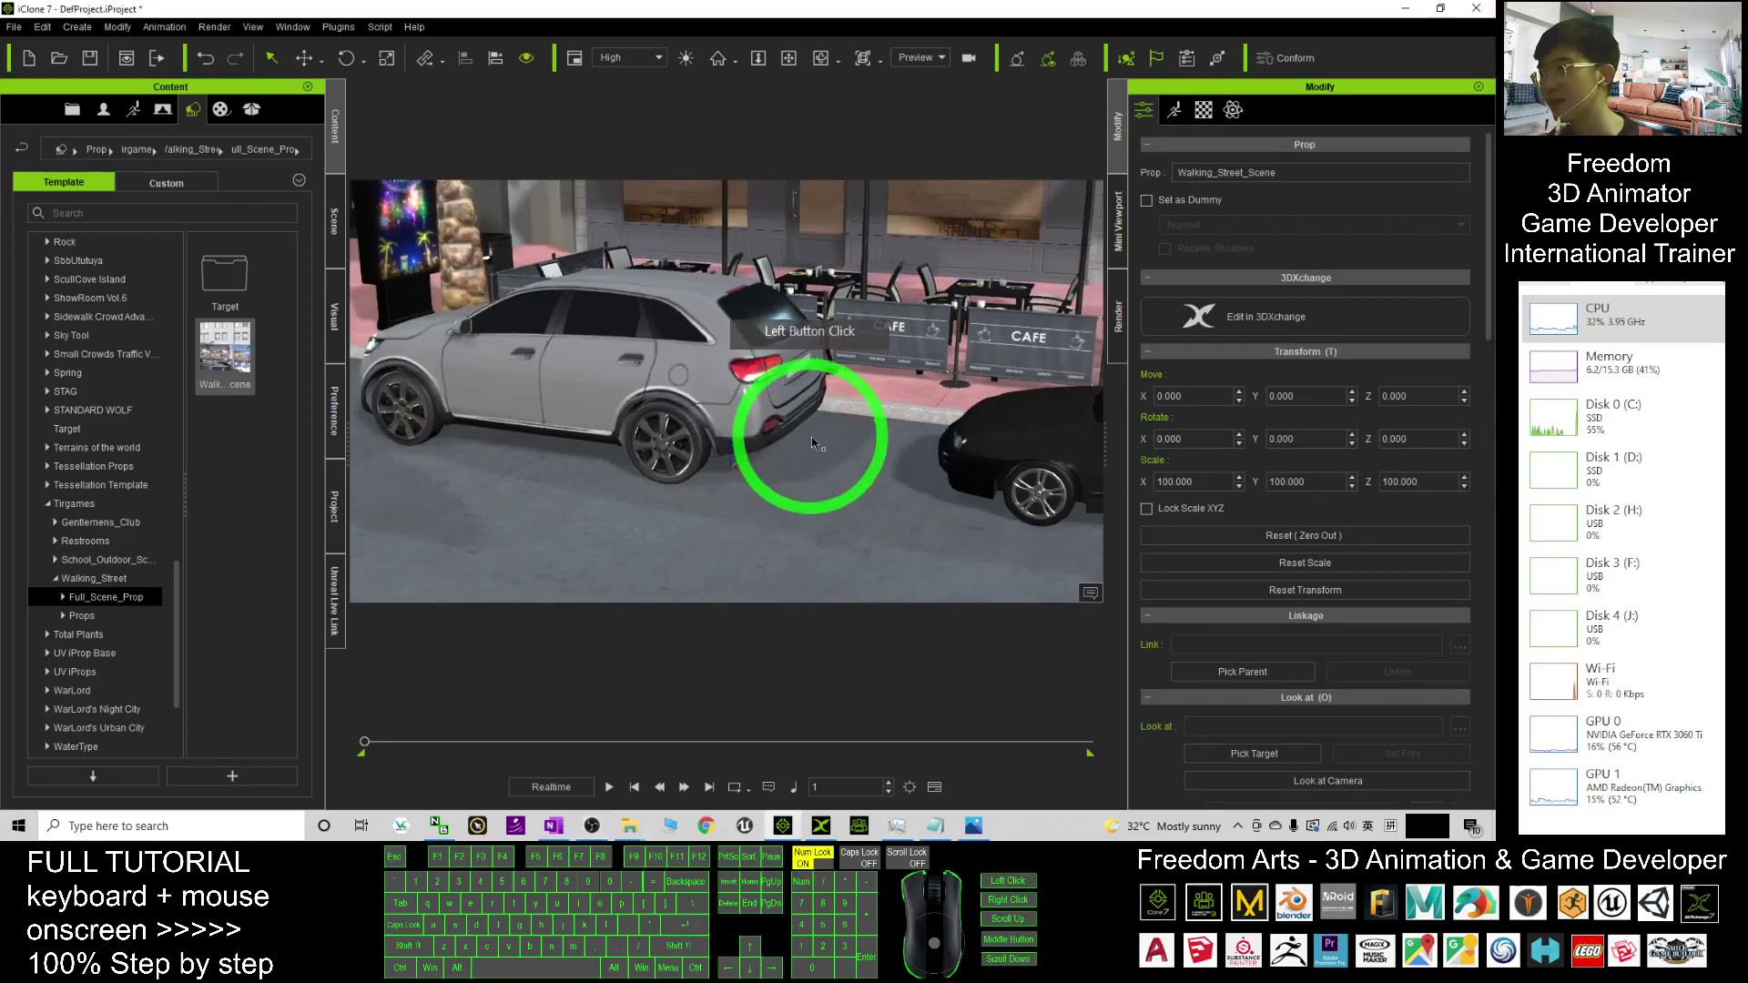
{"action": "scroll", "coordinate": [812, 436], "scroll_direction": "down", "scroll_amount": 2}
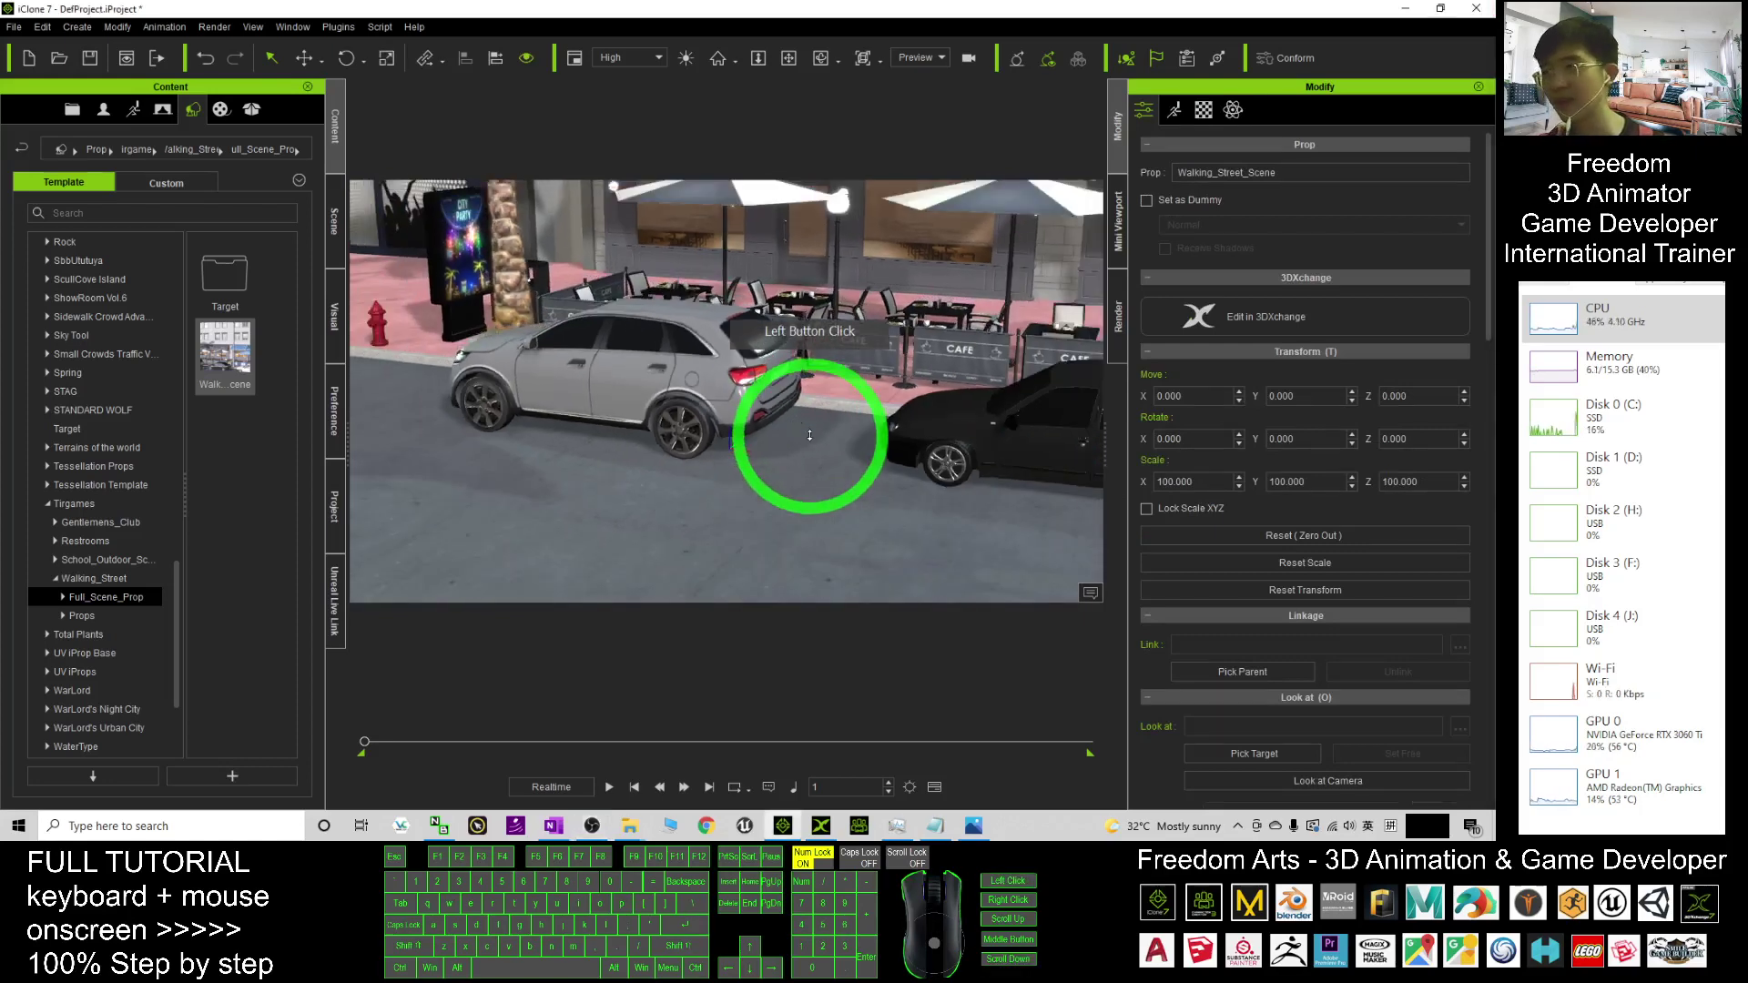
{"action": "scroll", "coordinate": [761, 456], "scroll_direction": "down", "scroll_amount": 1}
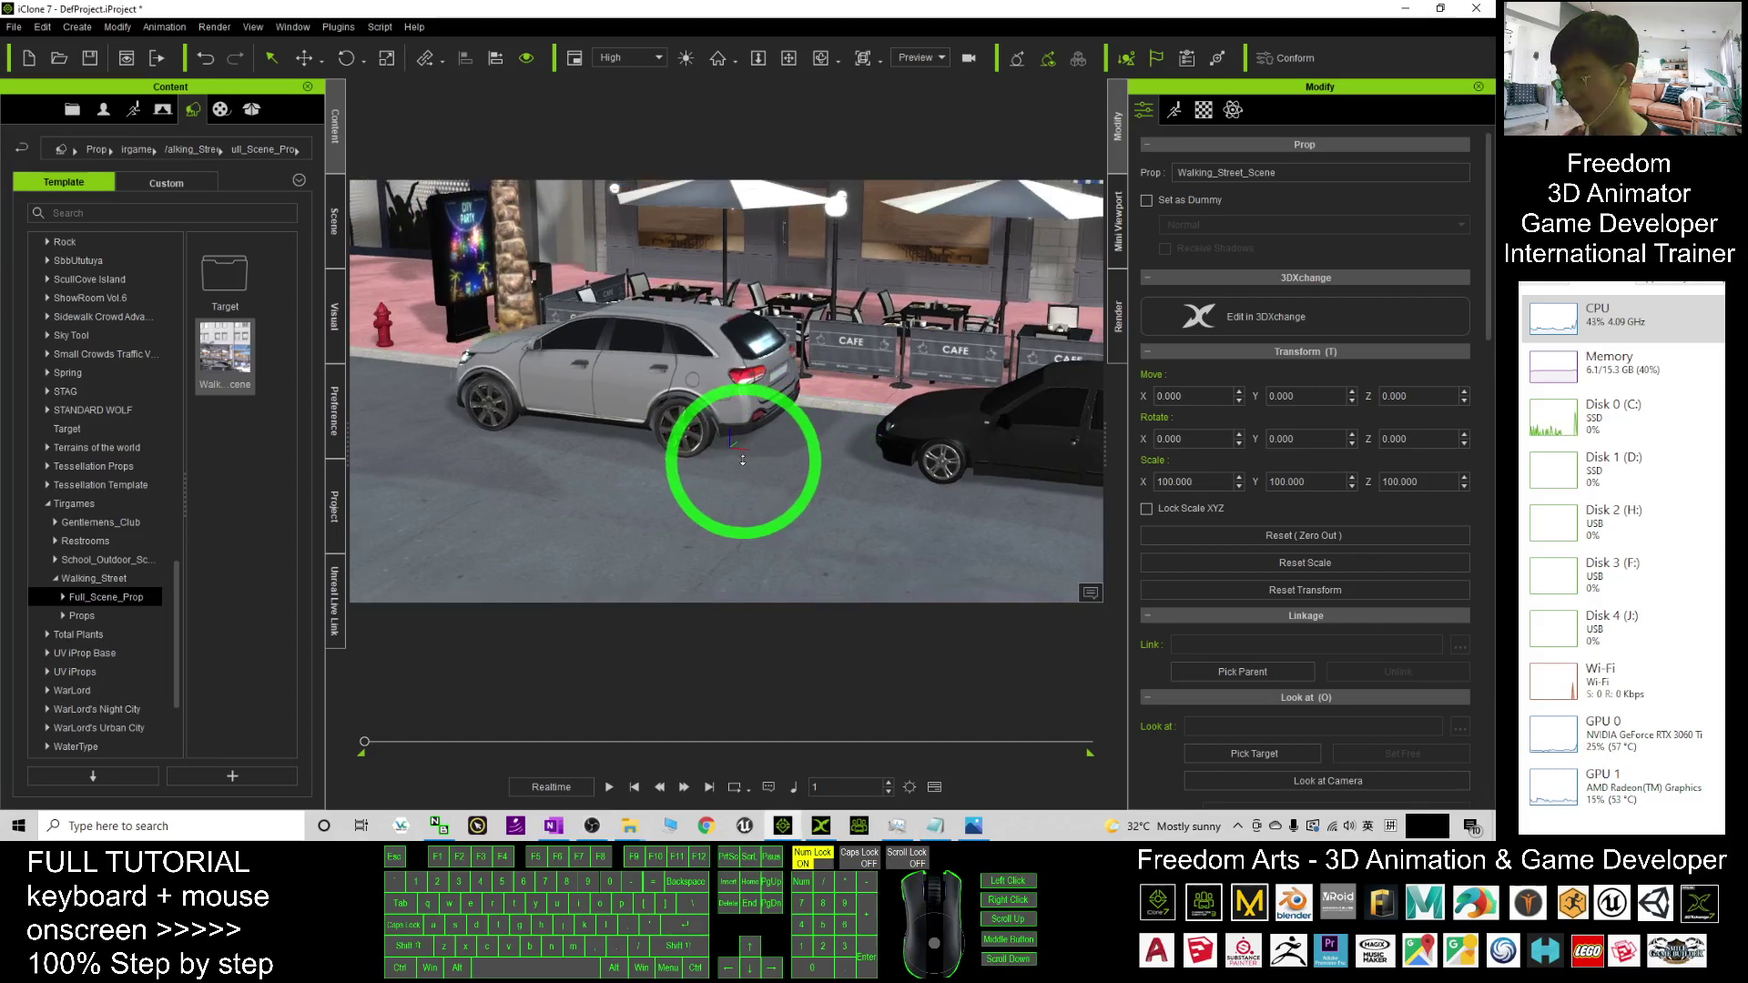
{"action": "left_click_drag", "start_coordinate": [741, 460], "coordinate": [790, 458]}
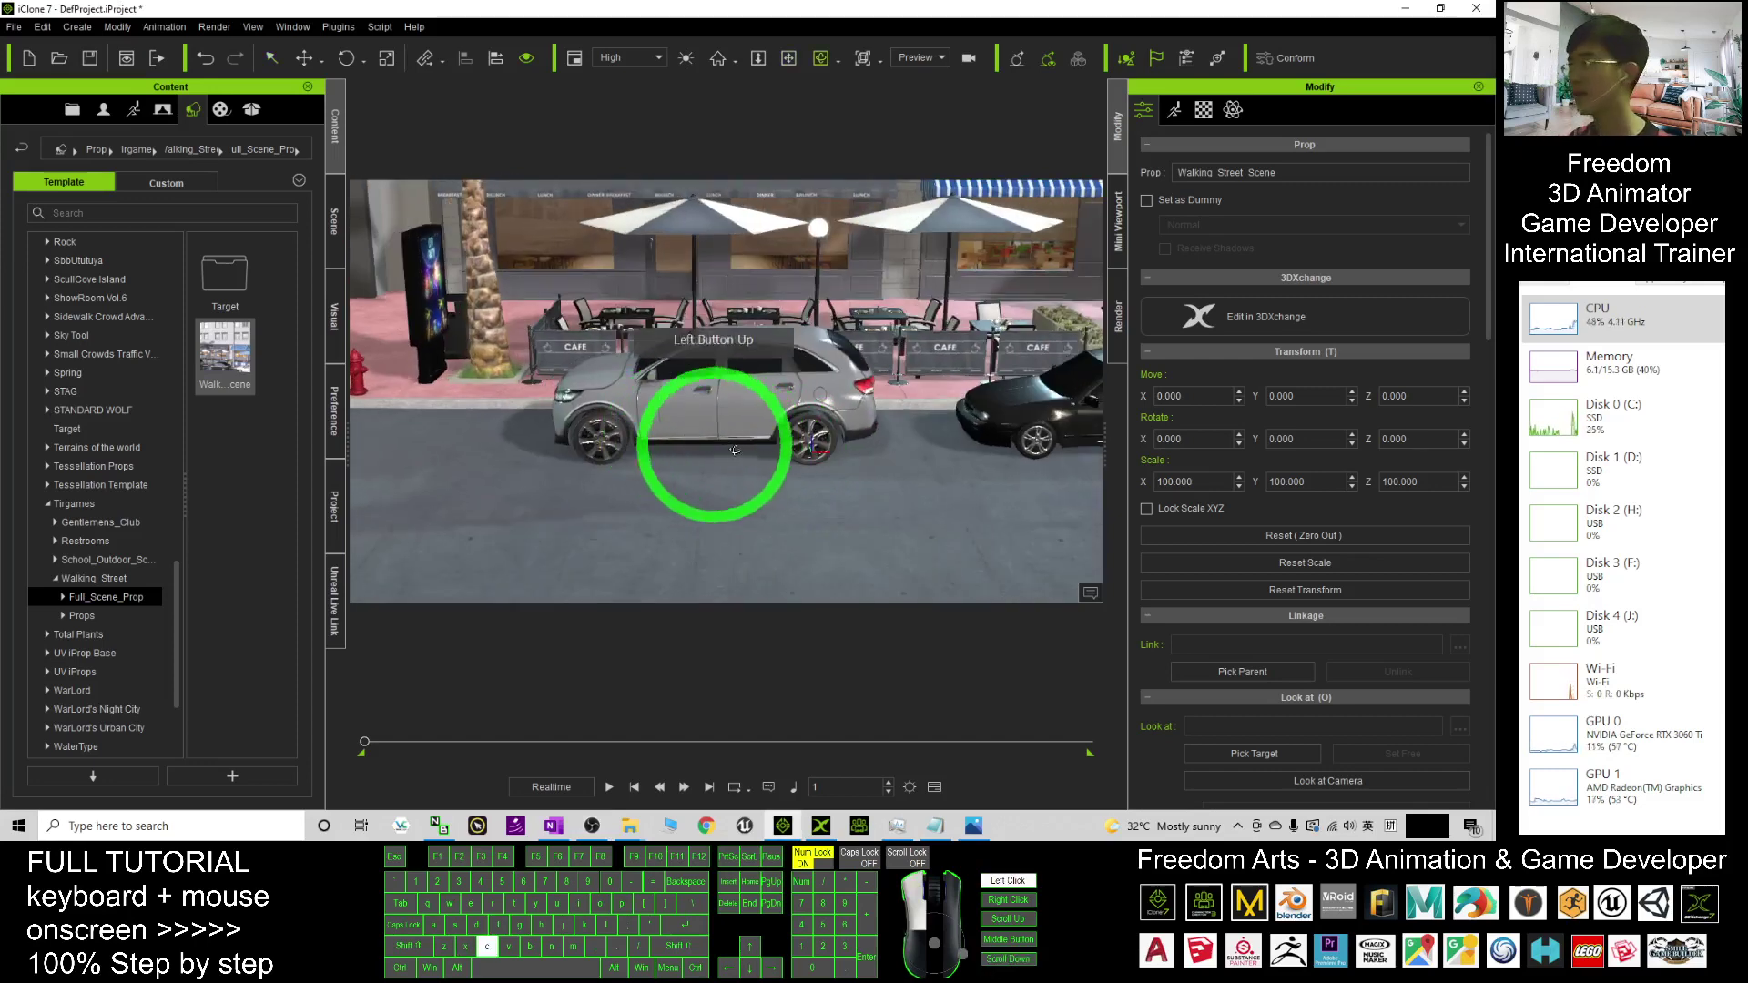
{"action": "left_click_drag", "start_coordinate": [790, 457], "coordinate": [860, 464]}
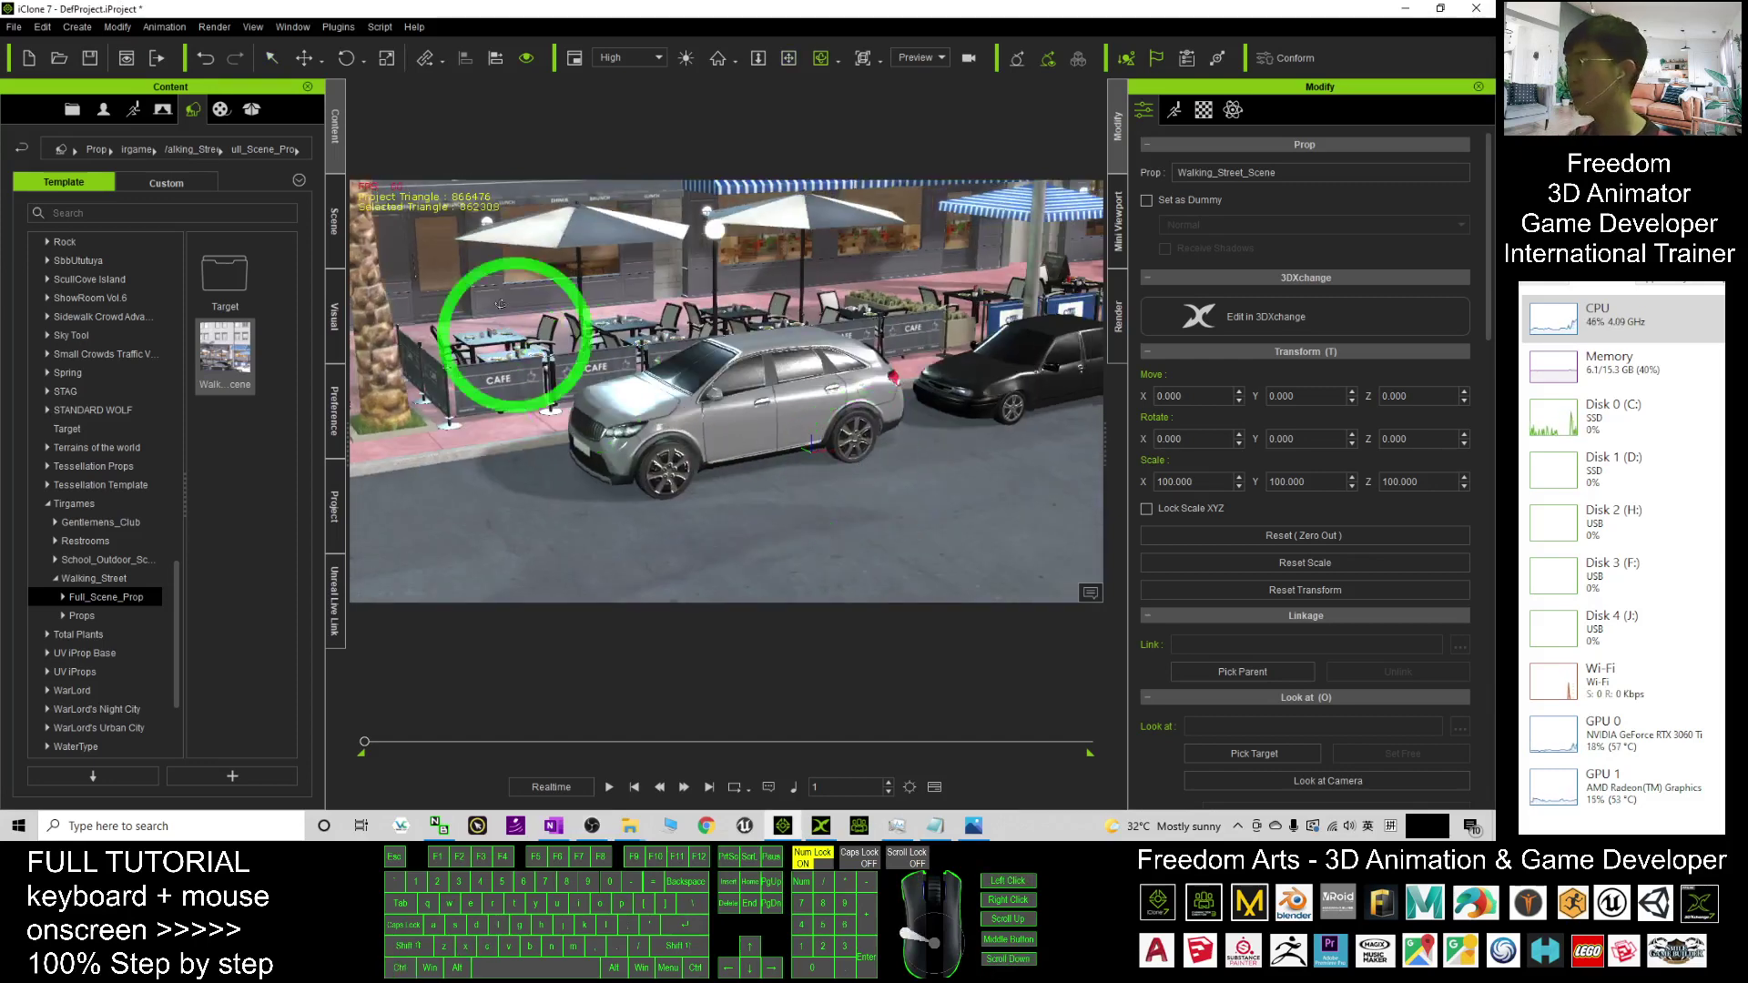
{"action": "left_click_drag", "start_coordinate": [519, 342], "coordinate": [696, 720]}
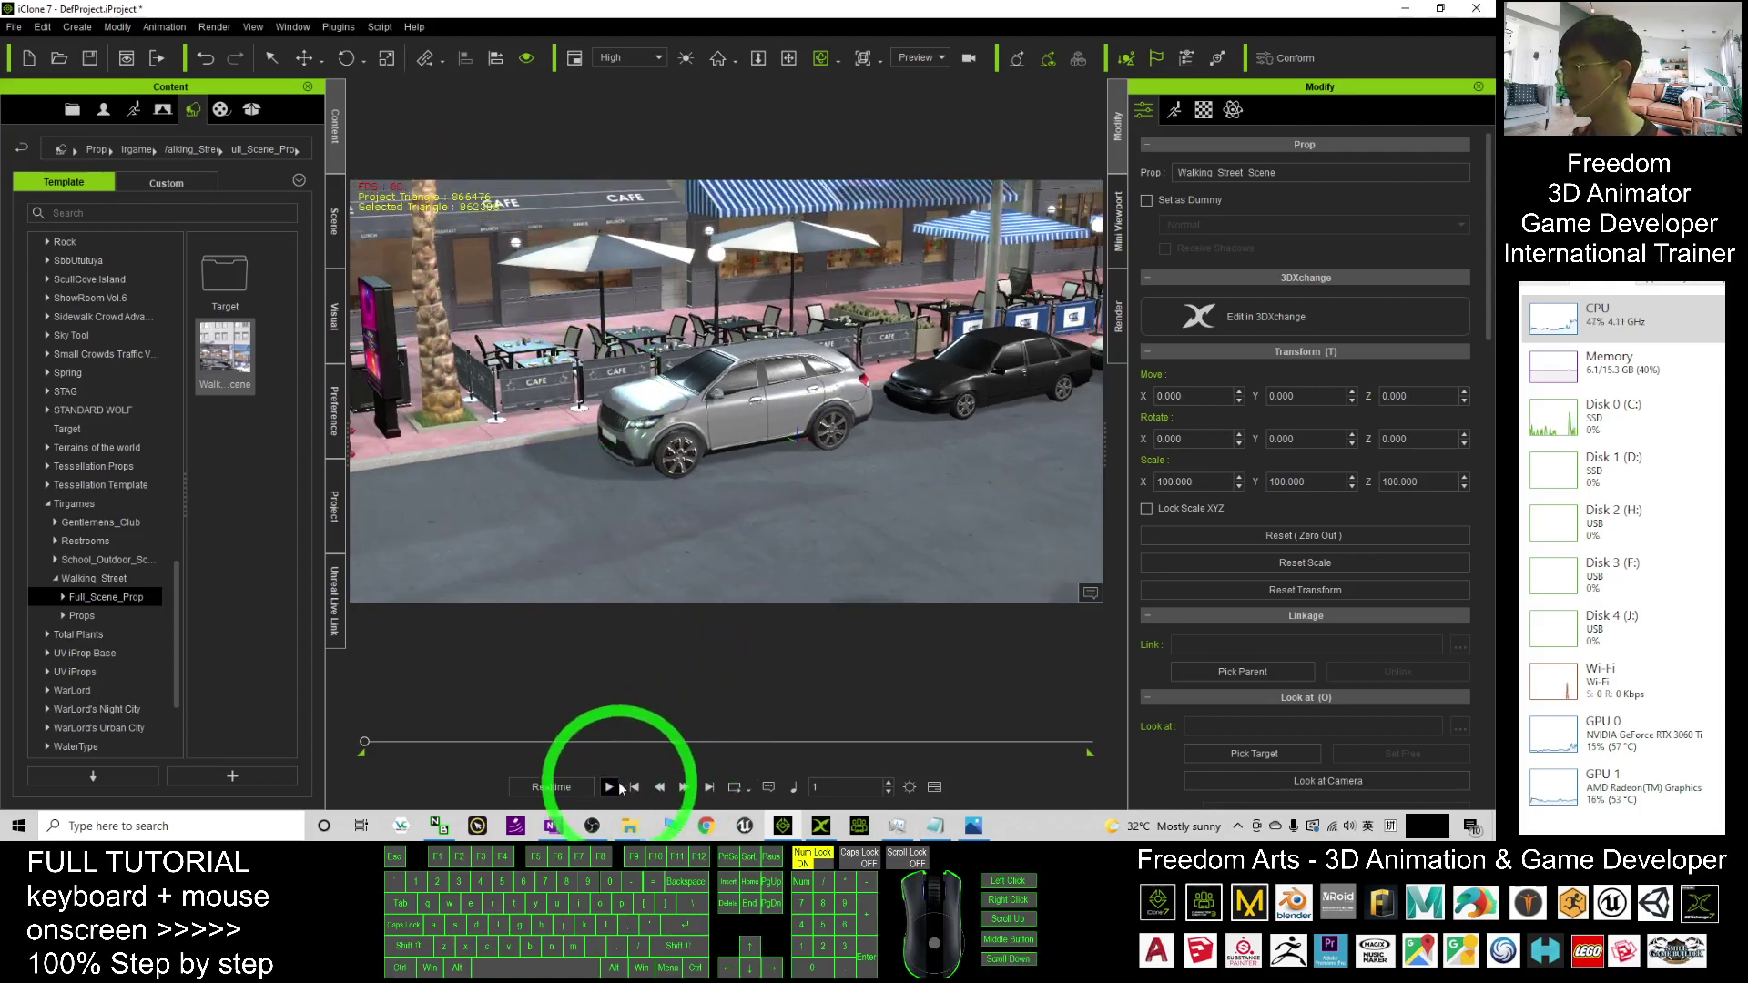
- Play the animation at about 15 FPS, stop at frame 1, then check Task Manager's CPU graph
{"action": "left_click", "coordinate": [609, 791]}
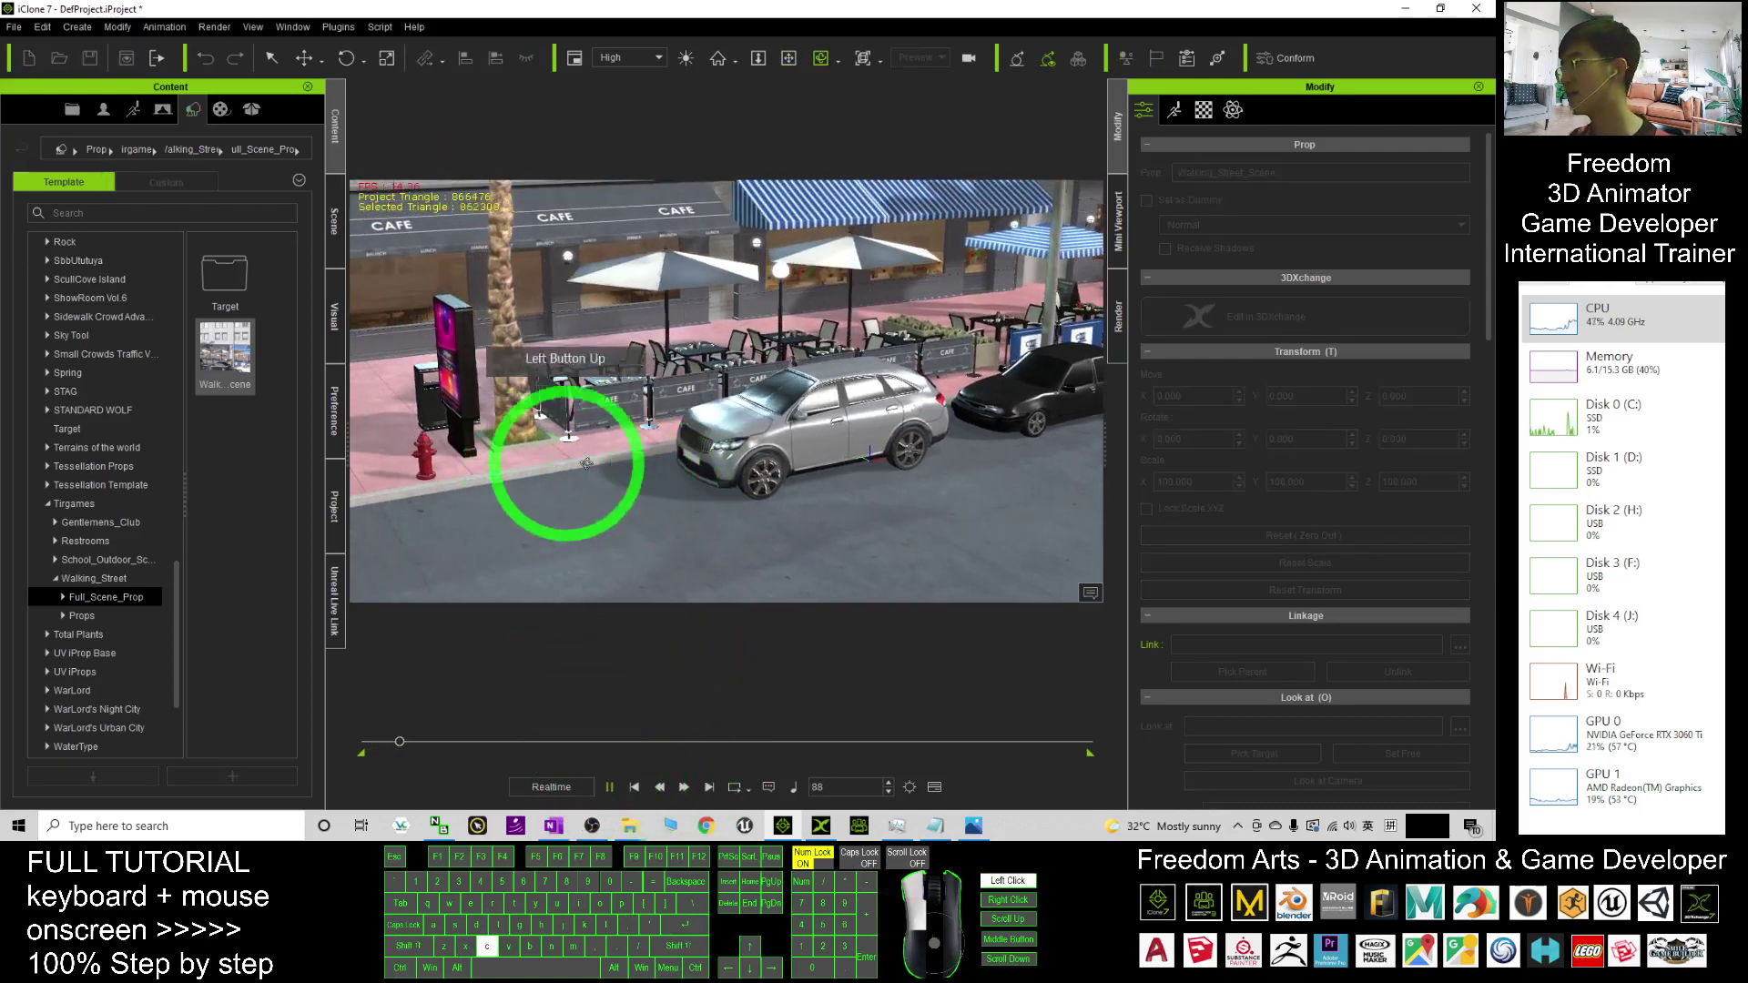
{"action": "mouse_move", "coordinate": [538, 488]}
{"action": "left_mouse_down"}
{"action": "mouse_move", "coordinate": [748, 488]}
{"action": "mouse_move", "coordinate": [399, 192]}
{"action": "left_mouse_up"}
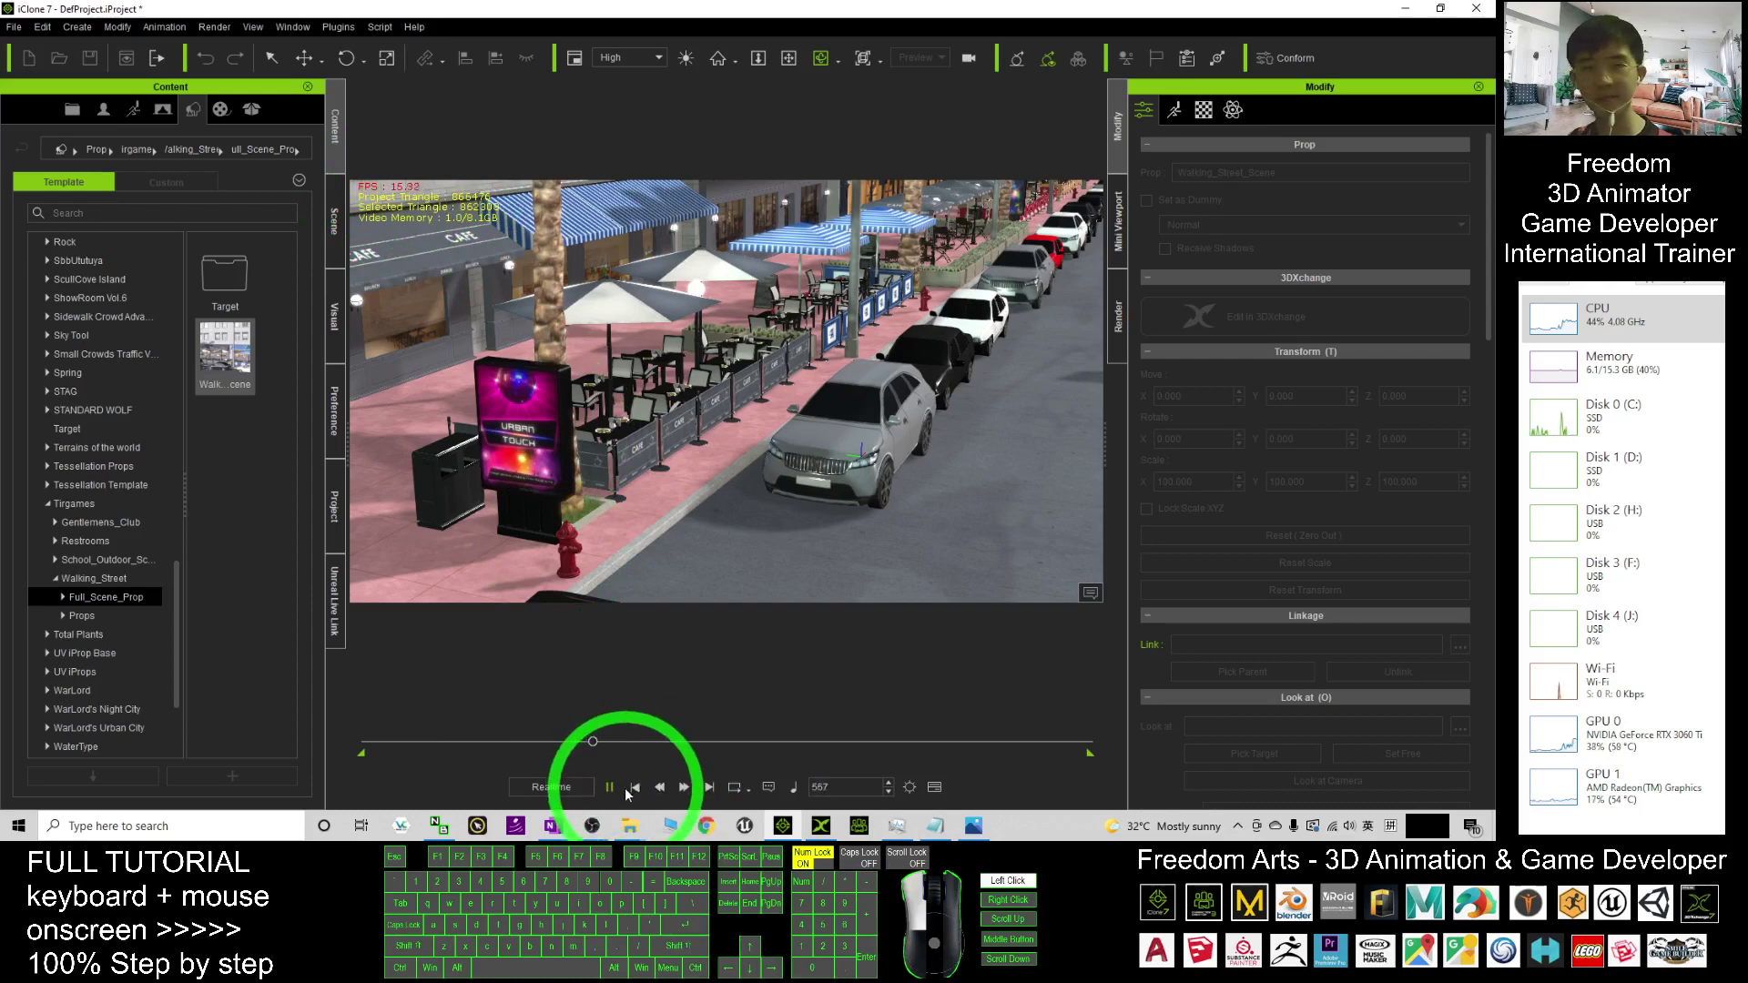
{"action": "left_click", "coordinate": [809, 475]}
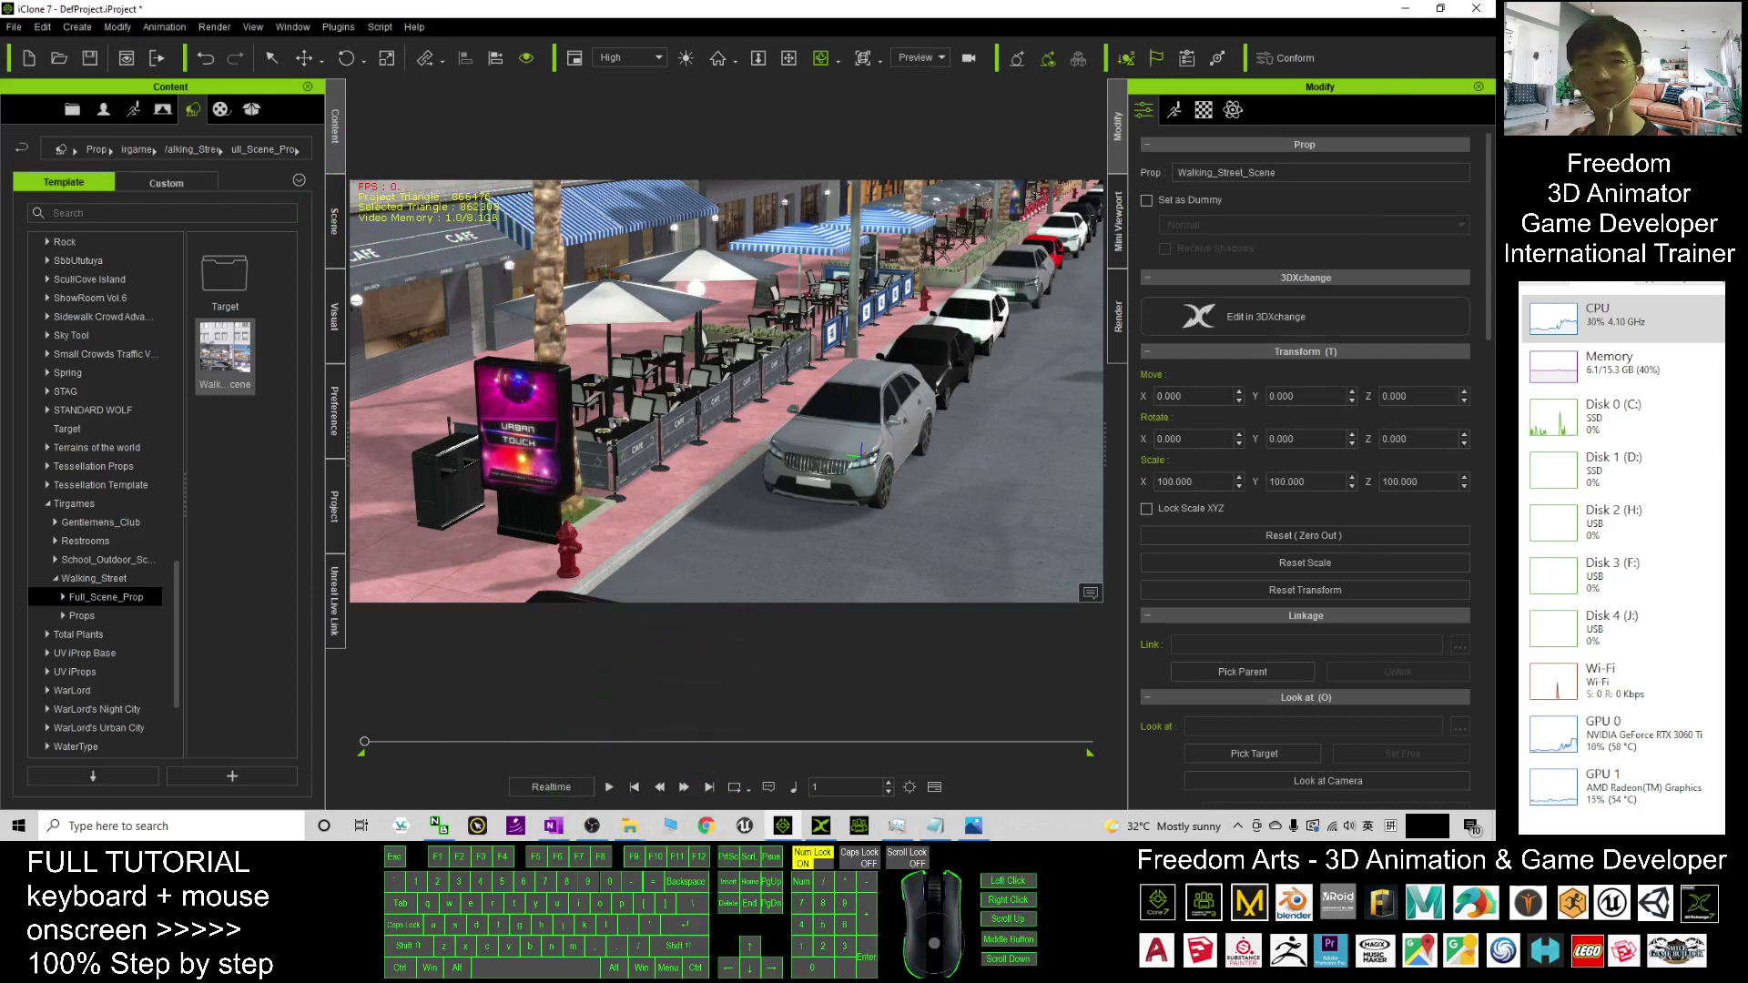
{"action": "left_click", "coordinate": [769, 61]}
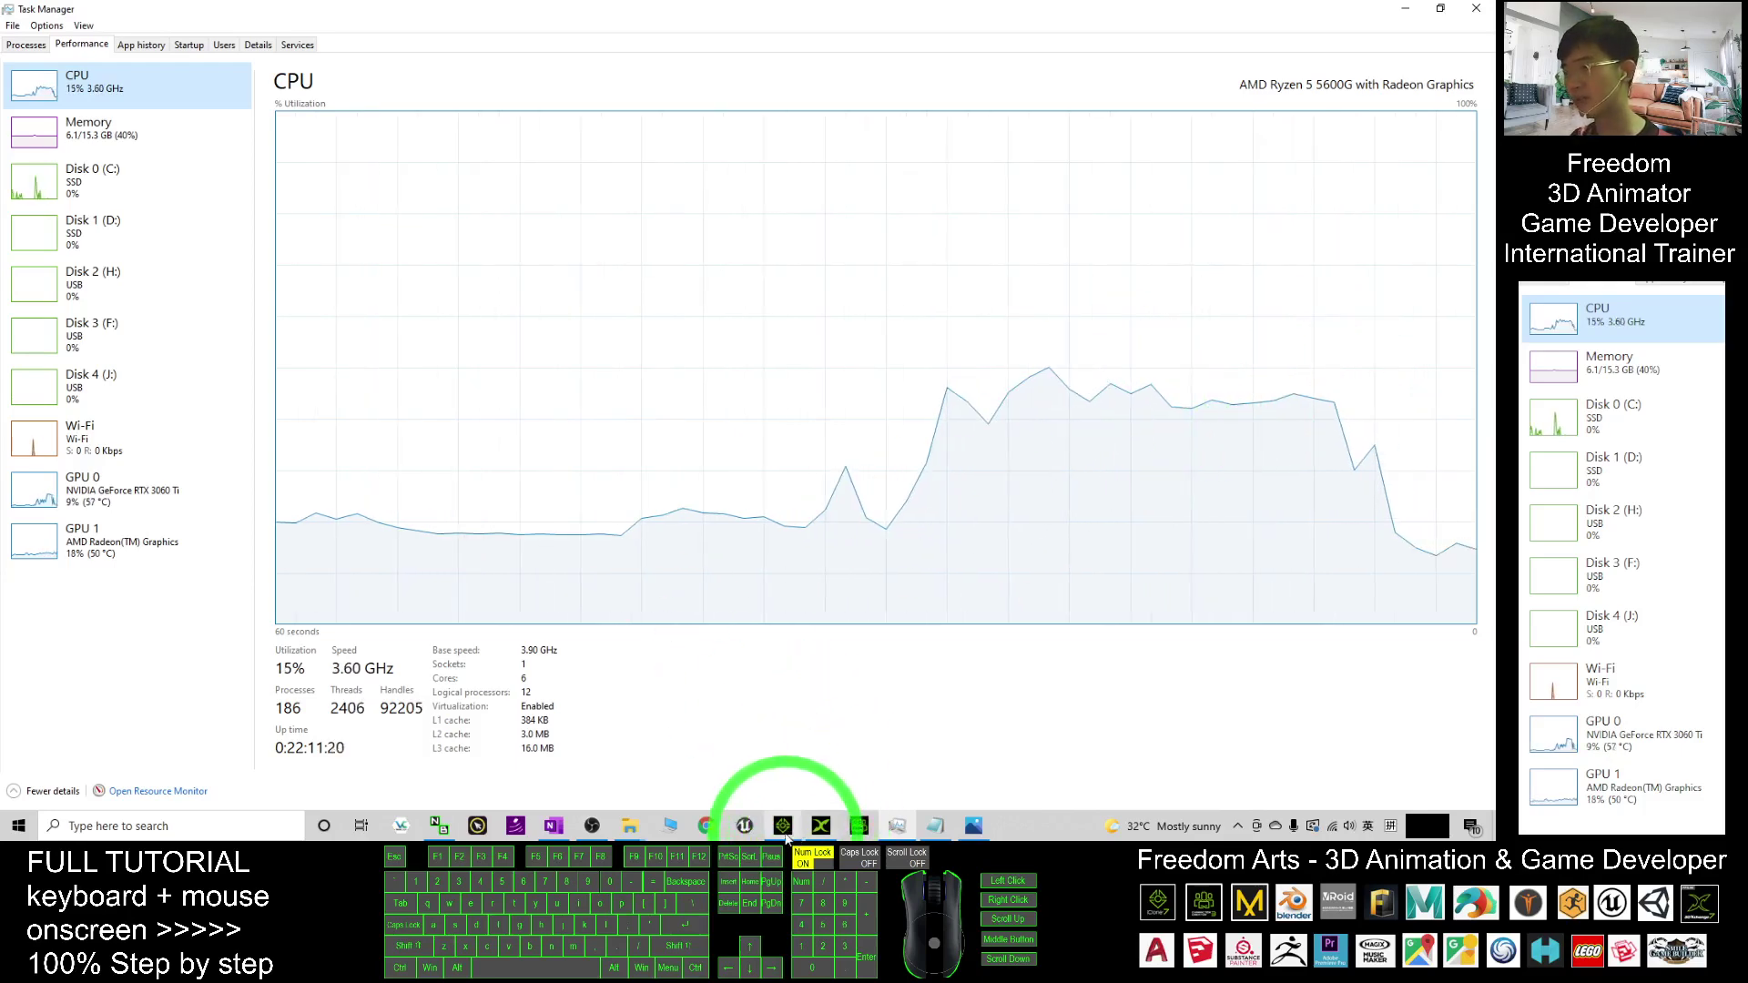
- Back in iClone, open the viewport display quality choices and swing the view across the street
{"action": "mouse_move", "coordinate": [782, 825]}
{"action": "left_click", "coordinate": [779, 745]}
{"action": "left_click", "coordinate": [862, 427]}
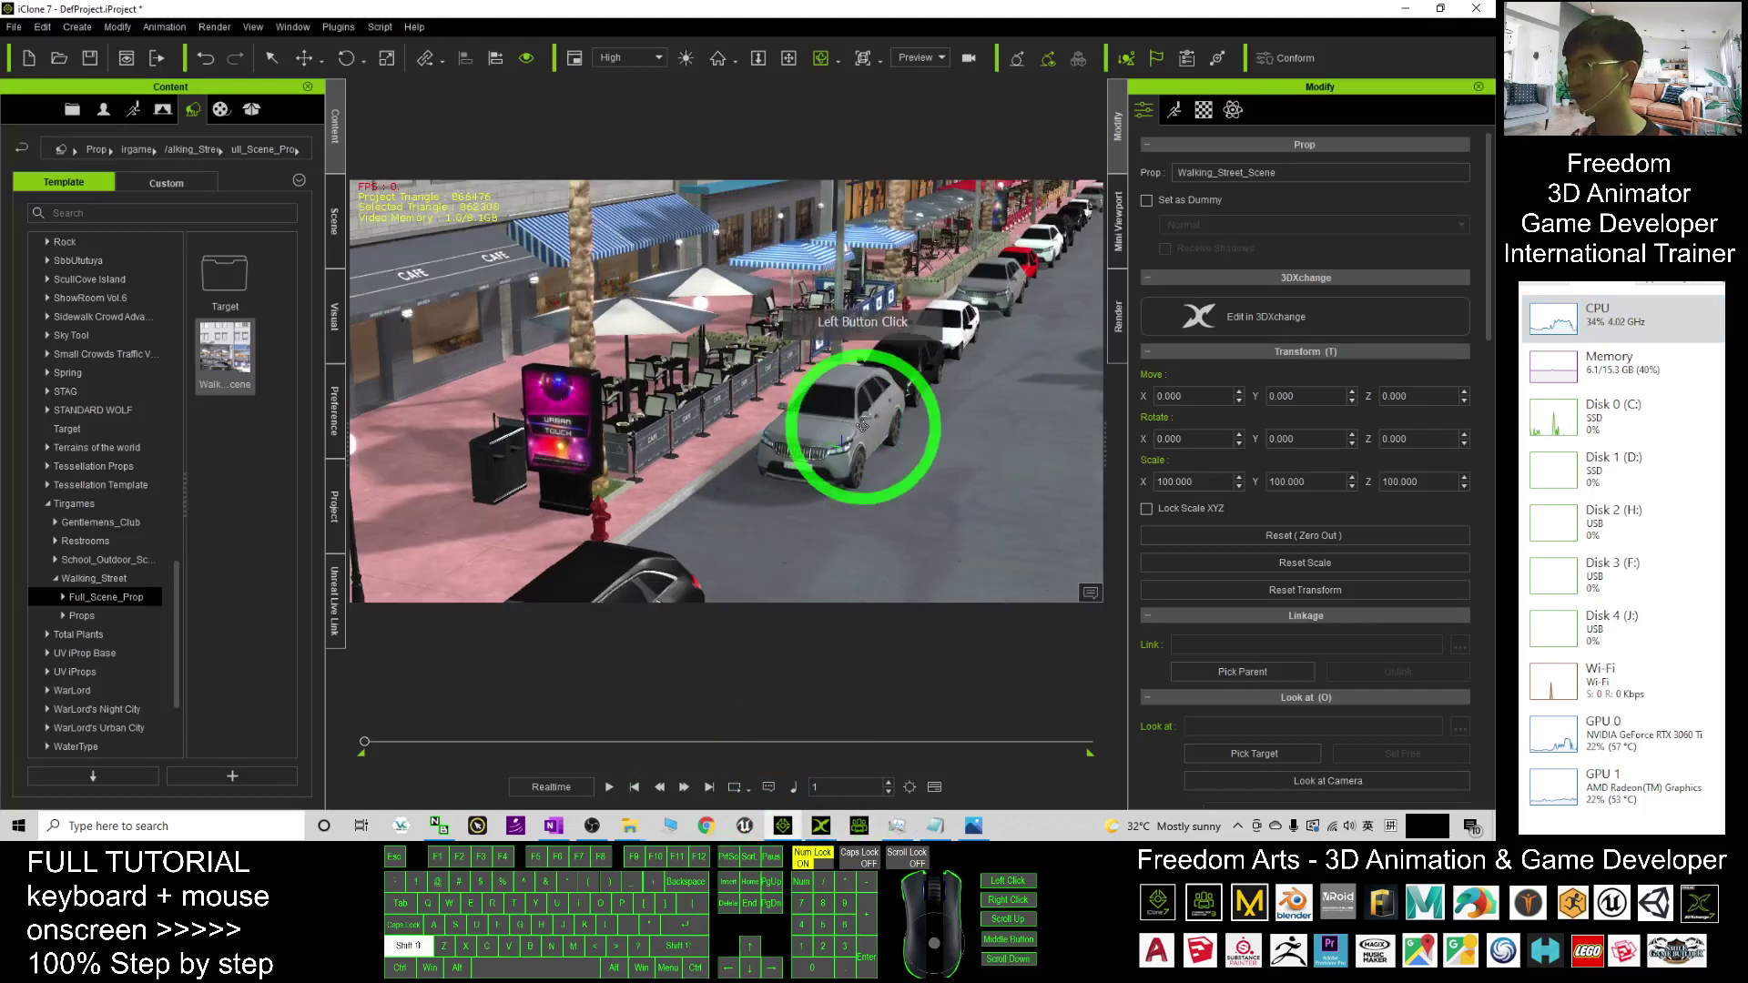
{"action": "scroll", "coordinate": [806, 431], "scroll_direction": "down", "scroll_amount": 5}
{"action": "left_click", "coordinate": [663, 58]}
{"action": "left_click", "coordinate": [849, 363]}
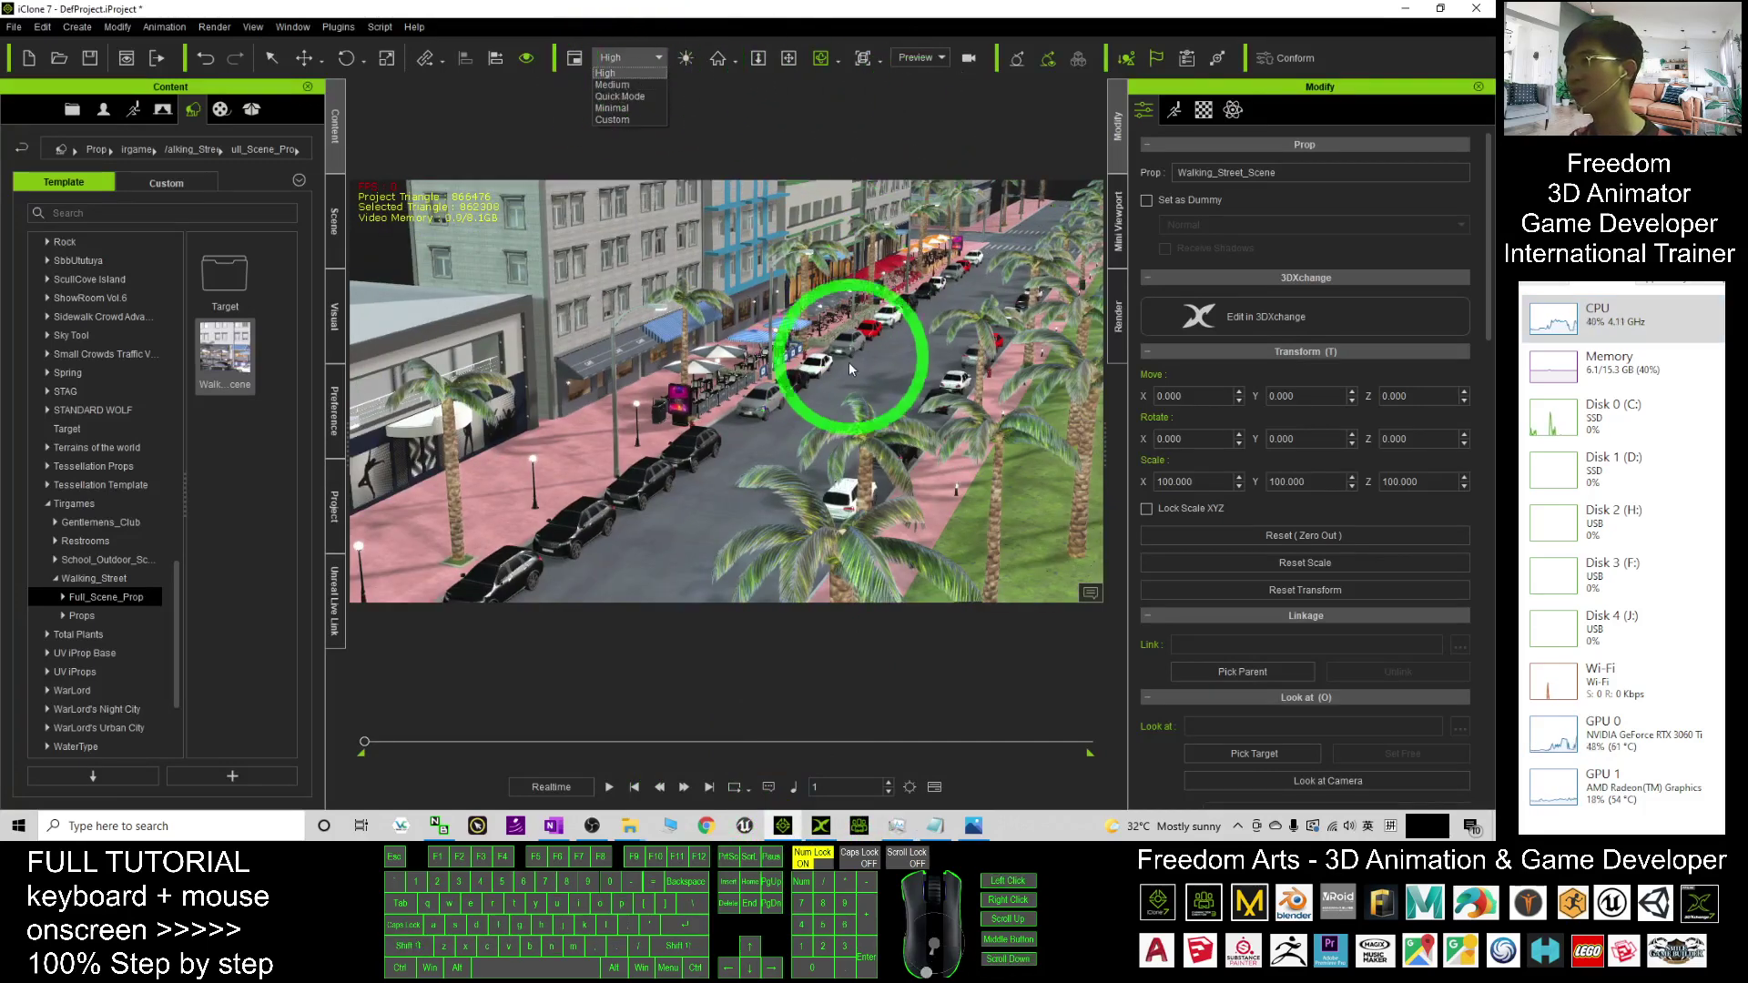
{"action": "mouse_move", "coordinate": [847, 363]}
{"action": "left_mouse_down"}
{"action": "mouse_move", "coordinate": [742, 362]}
{"action": "mouse_move", "coordinate": [882, 454]}
{"action": "mouse_move", "coordinate": [779, 312]}
{"action": "mouse_move", "coordinate": [828, 438]}
{"action": "mouse_move", "coordinate": [715, 366]}
{"action": "left_mouse_up"}
{"action": "scroll", "coordinate": [714, 366], "scroll_direction": "down", "scroll_amount": 5}
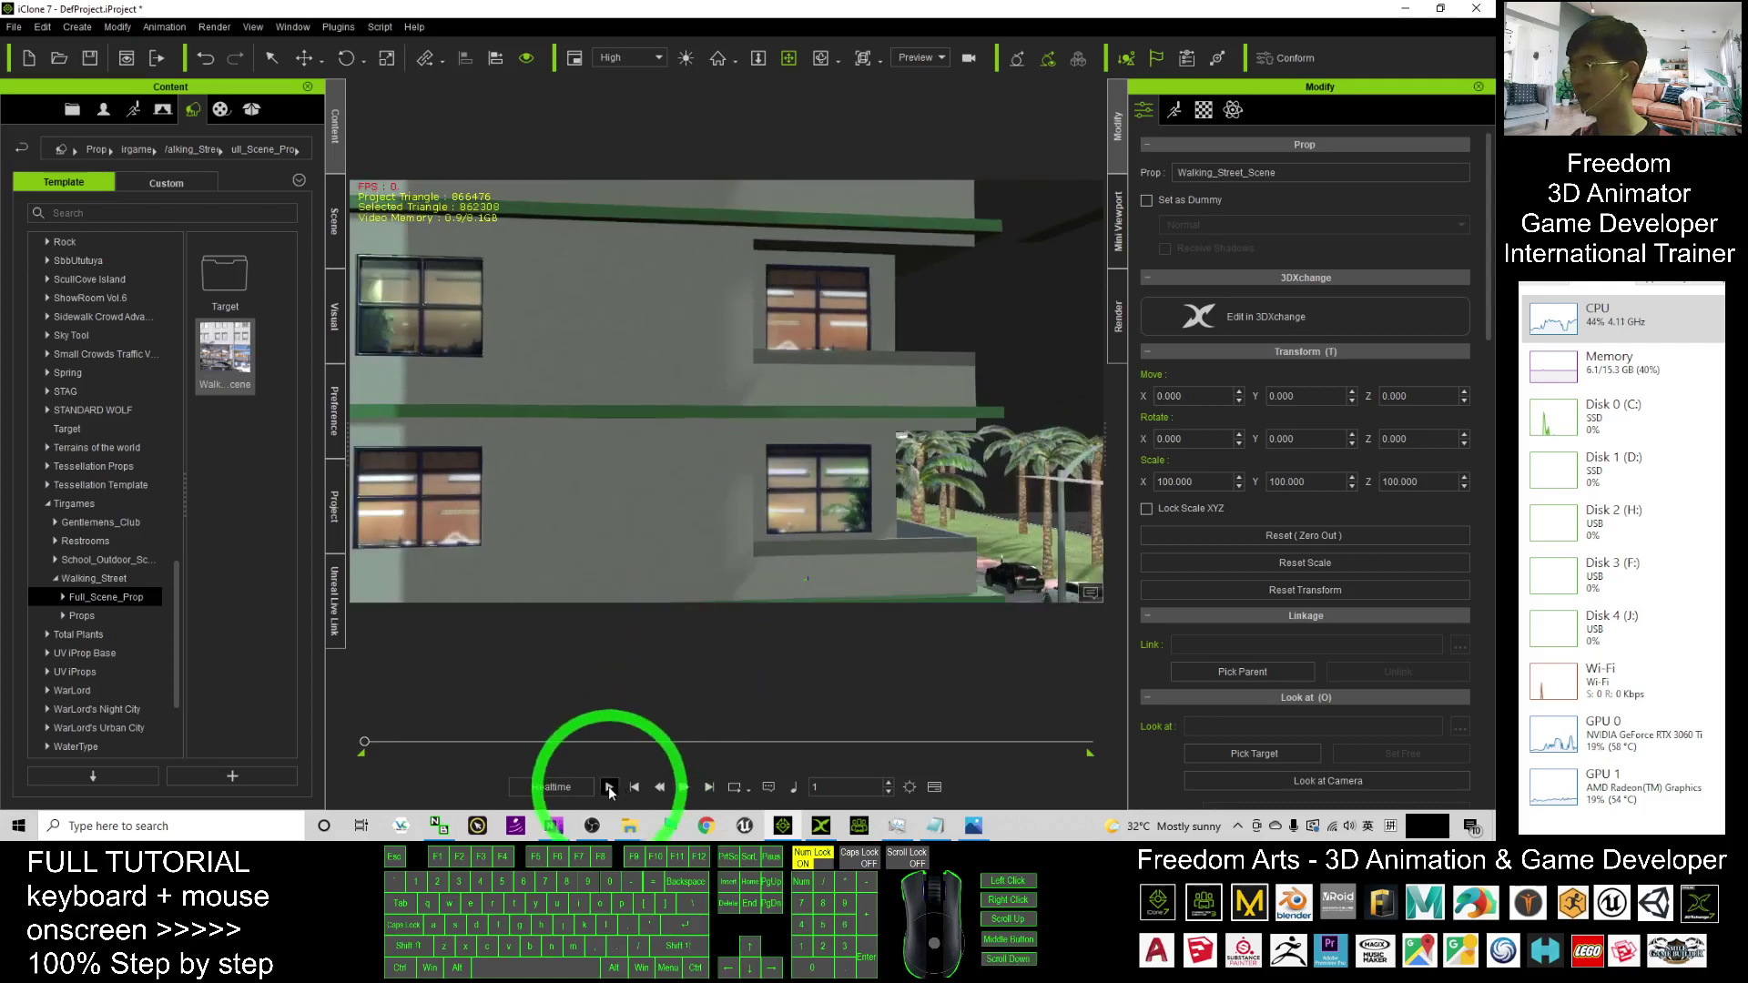
- Play the animation through frame 1800 while orbiting along the street and sidewalks
{"action": "left_click", "coordinate": [610, 788]}
{"action": "mouse_move", "coordinate": [839, 370]}
{"action": "left_mouse_down"}
{"action": "mouse_move", "coordinate": [712, 388]}
{"action": "mouse_move", "coordinate": [656, 460]}
{"action": "mouse_move", "coordinate": [726, 320]}
{"action": "mouse_move", "coordinate": [693, 395]}
{"action": "mouse_move", "coordinate": [656, 419]}
{"action": "mouse_move", "coordinate": [625, 539]}
{"action": "mouse_move", "coordinate": [671, 443]}
{"action": "left_mouse_up"}
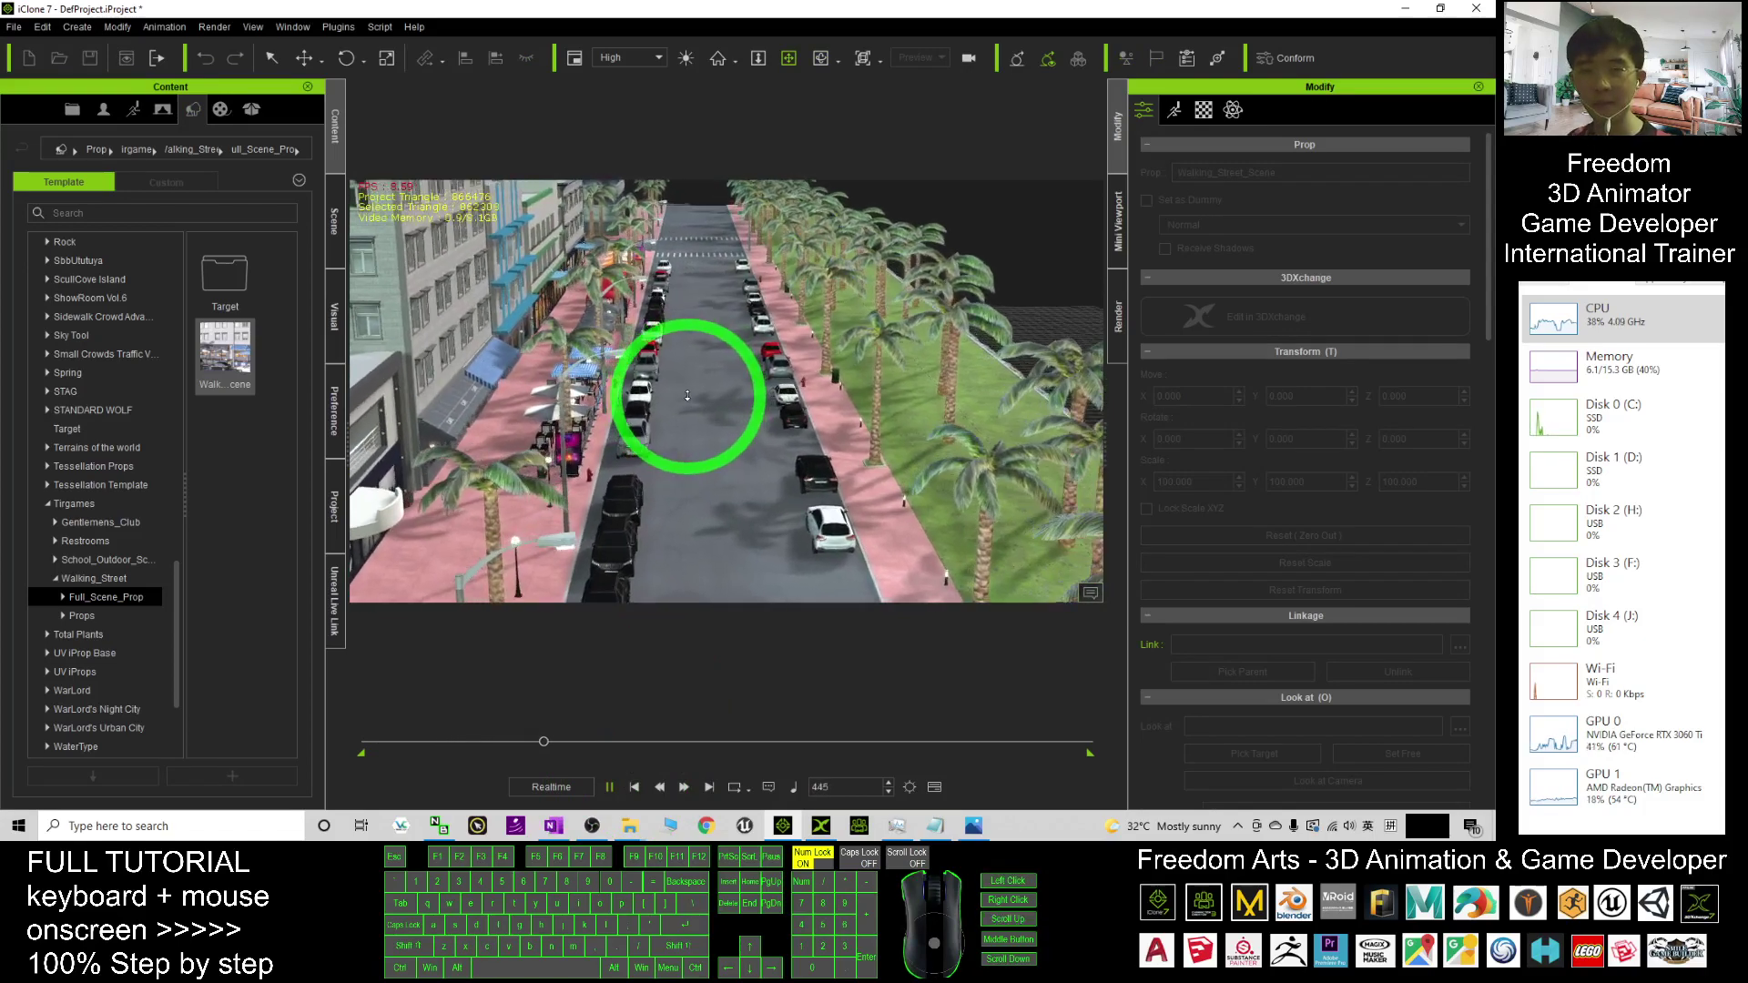
{"action": "mouse_move", "coordinate": [711, 450]}
{"action": "left_mouse_down"}
{"action": "mouse_move", "coordinate": [709, 397]}
{"action": "mouse_move", "coordinate": [674, 395]}
{"action": "left_mouse_up"}
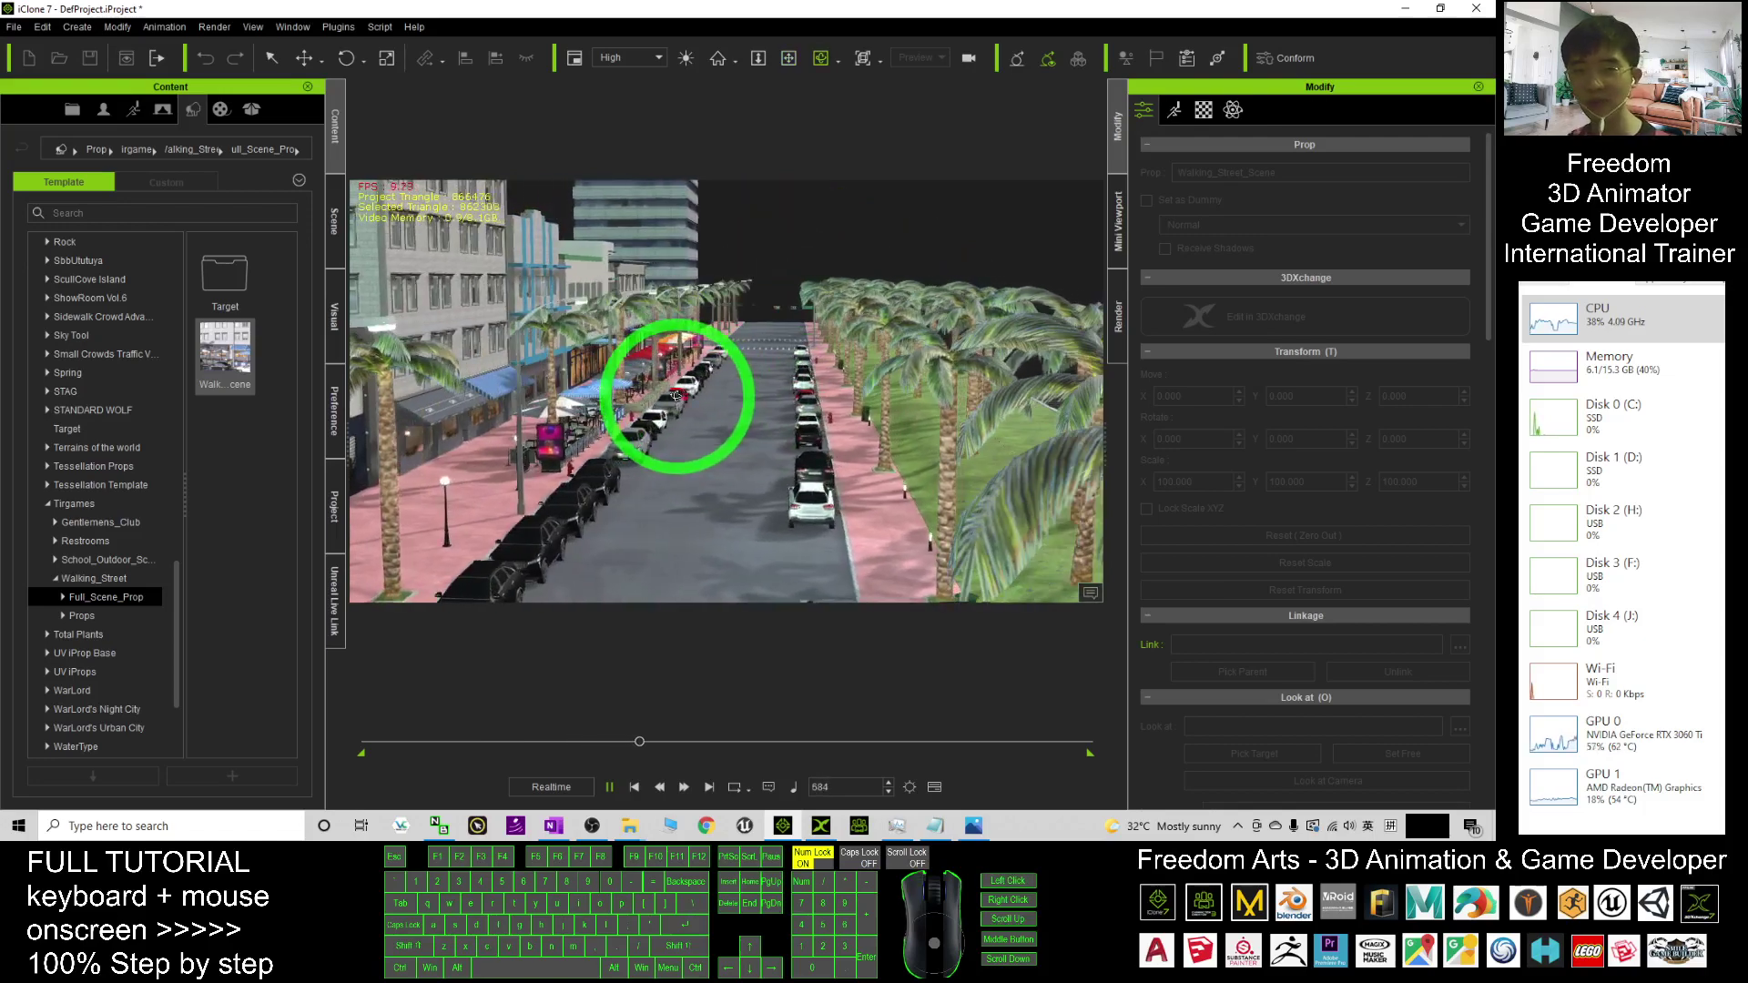
{"action": "mouse_move", "coordinate": [679, 466]}
{"action": "left_mouse_down"}
{"action": "mouse_move", "coordinate": [746, 427]}
{"action": "mouse_move", "coordinate": [420, 212]}
{"action": "left_mouse_up"}
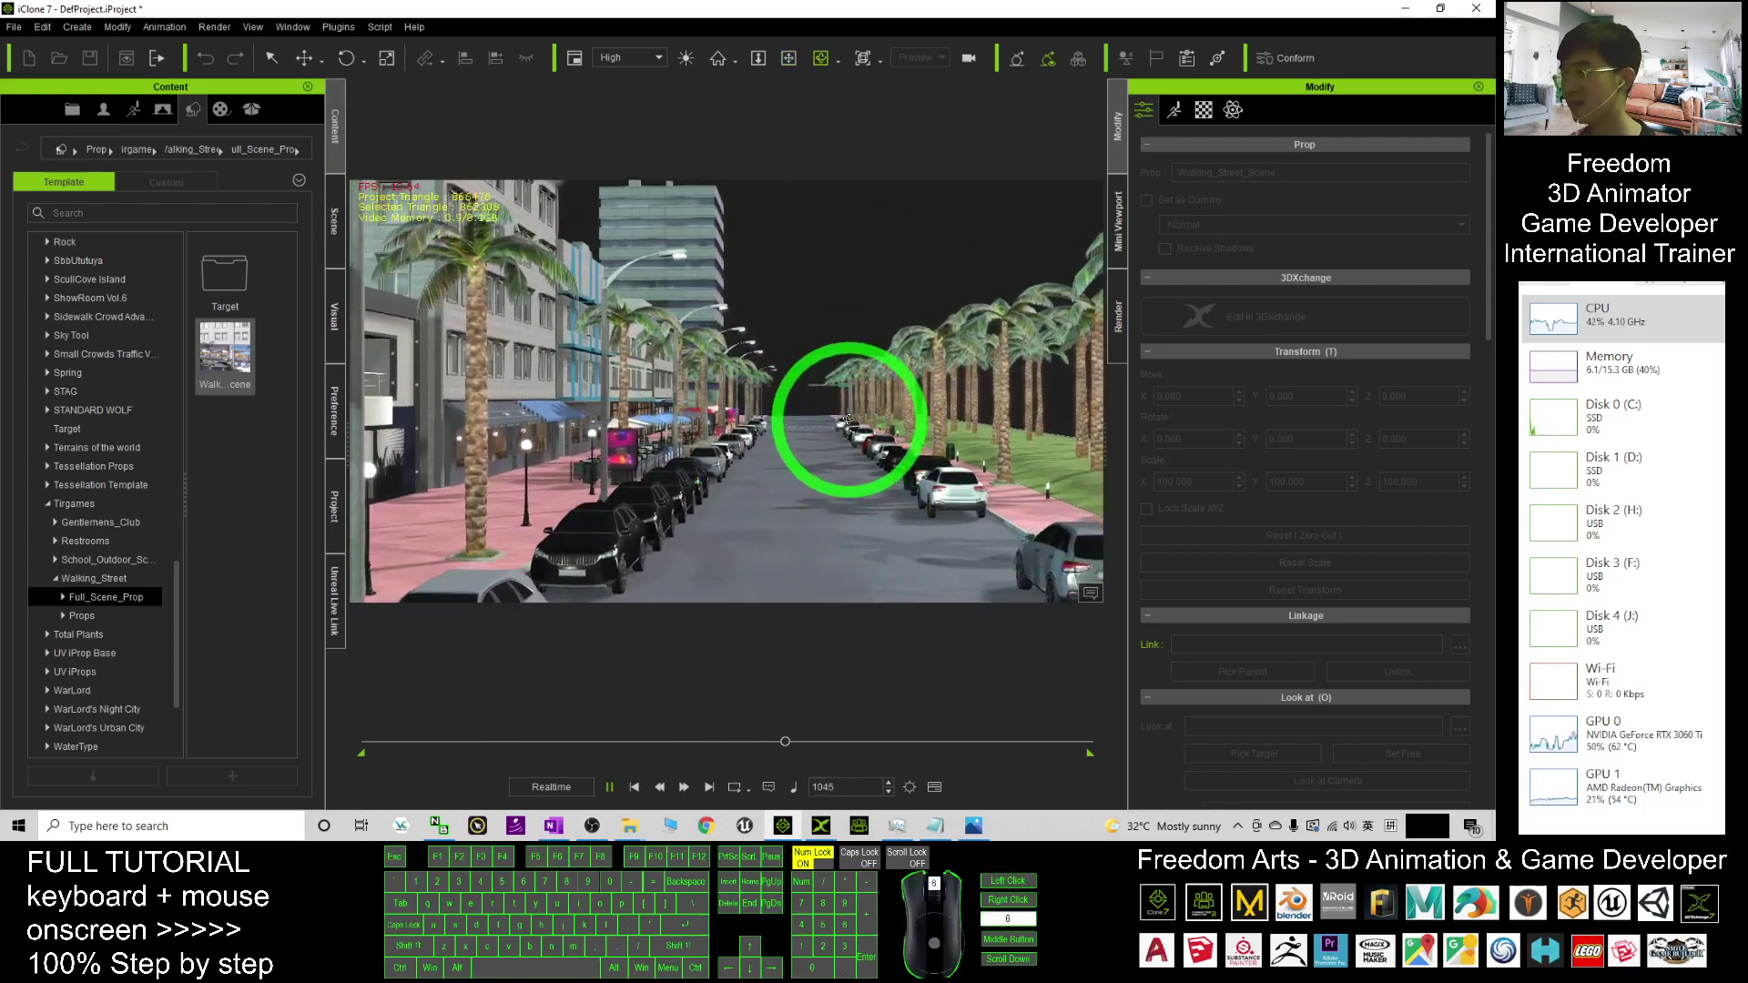
{"action": "left_click_drag", "start_coordinate": [923, 412], "coordinate": [830, 447]}
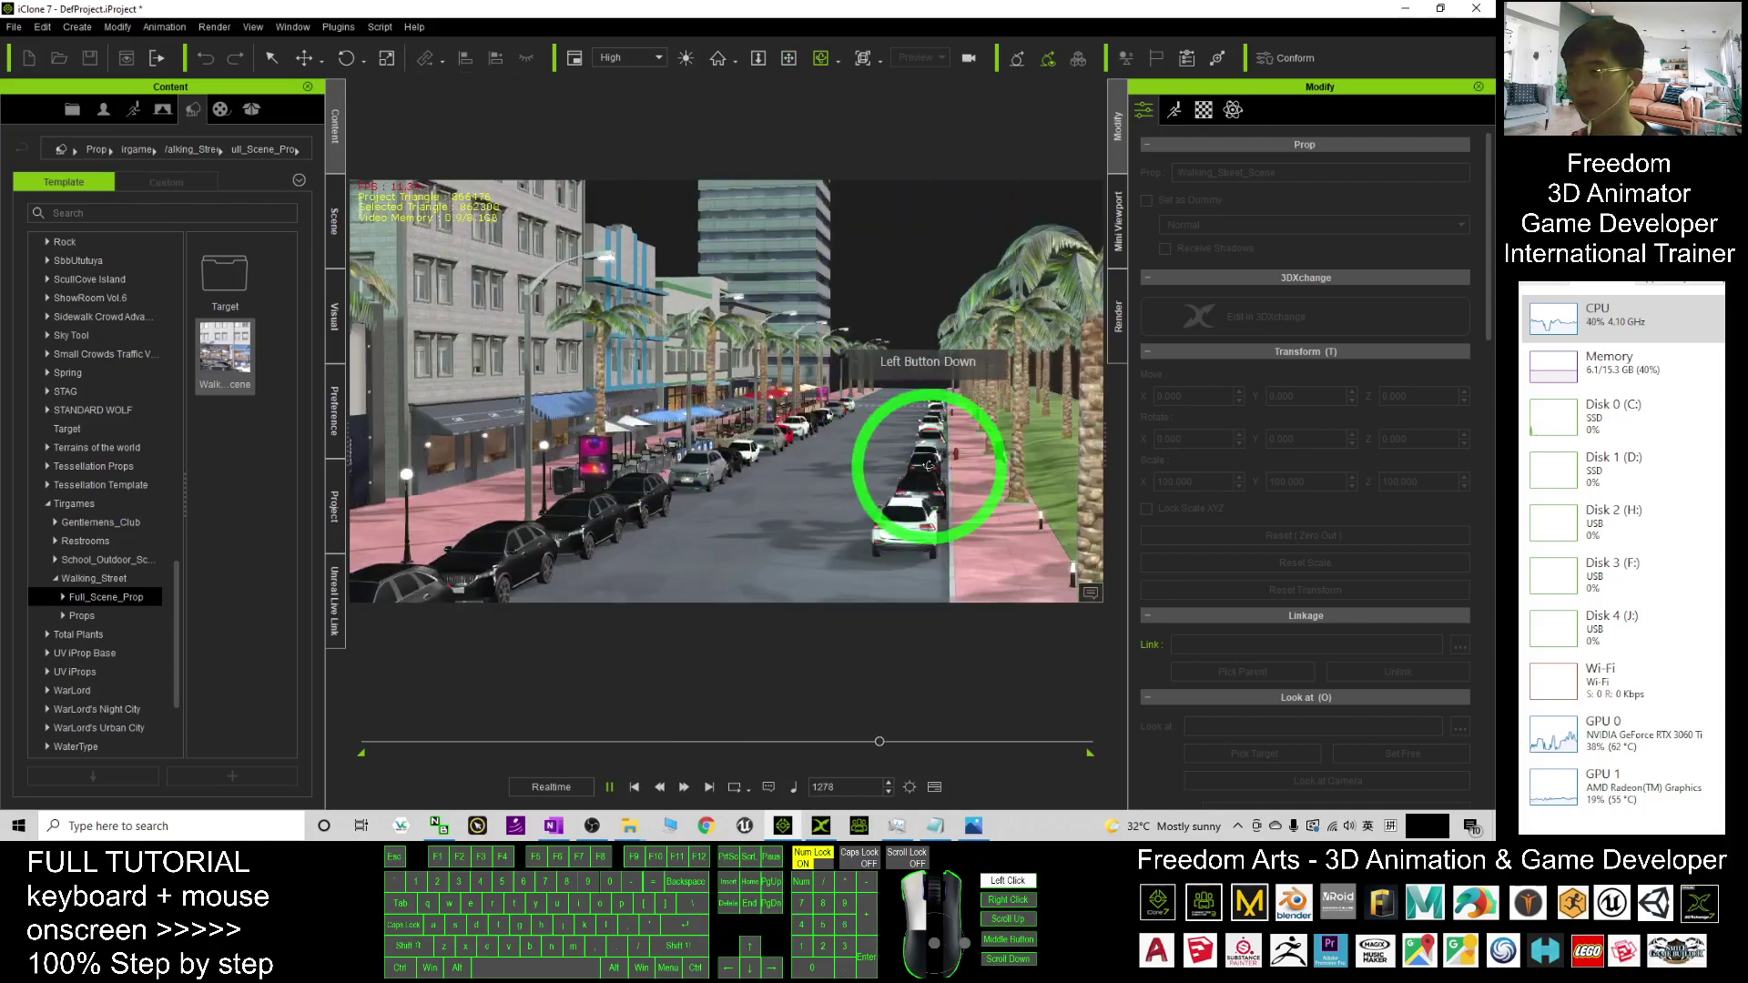
{"action": "mouse_move", "coordinate": [834, 467]}
{"action": "left_mouse_down"}
{"action": "mouse_move", "coordinate": [742, 450]}
{"action": "mouse_move", "coordinate": [857, 434]}
{"action": "left_mouse_up"}
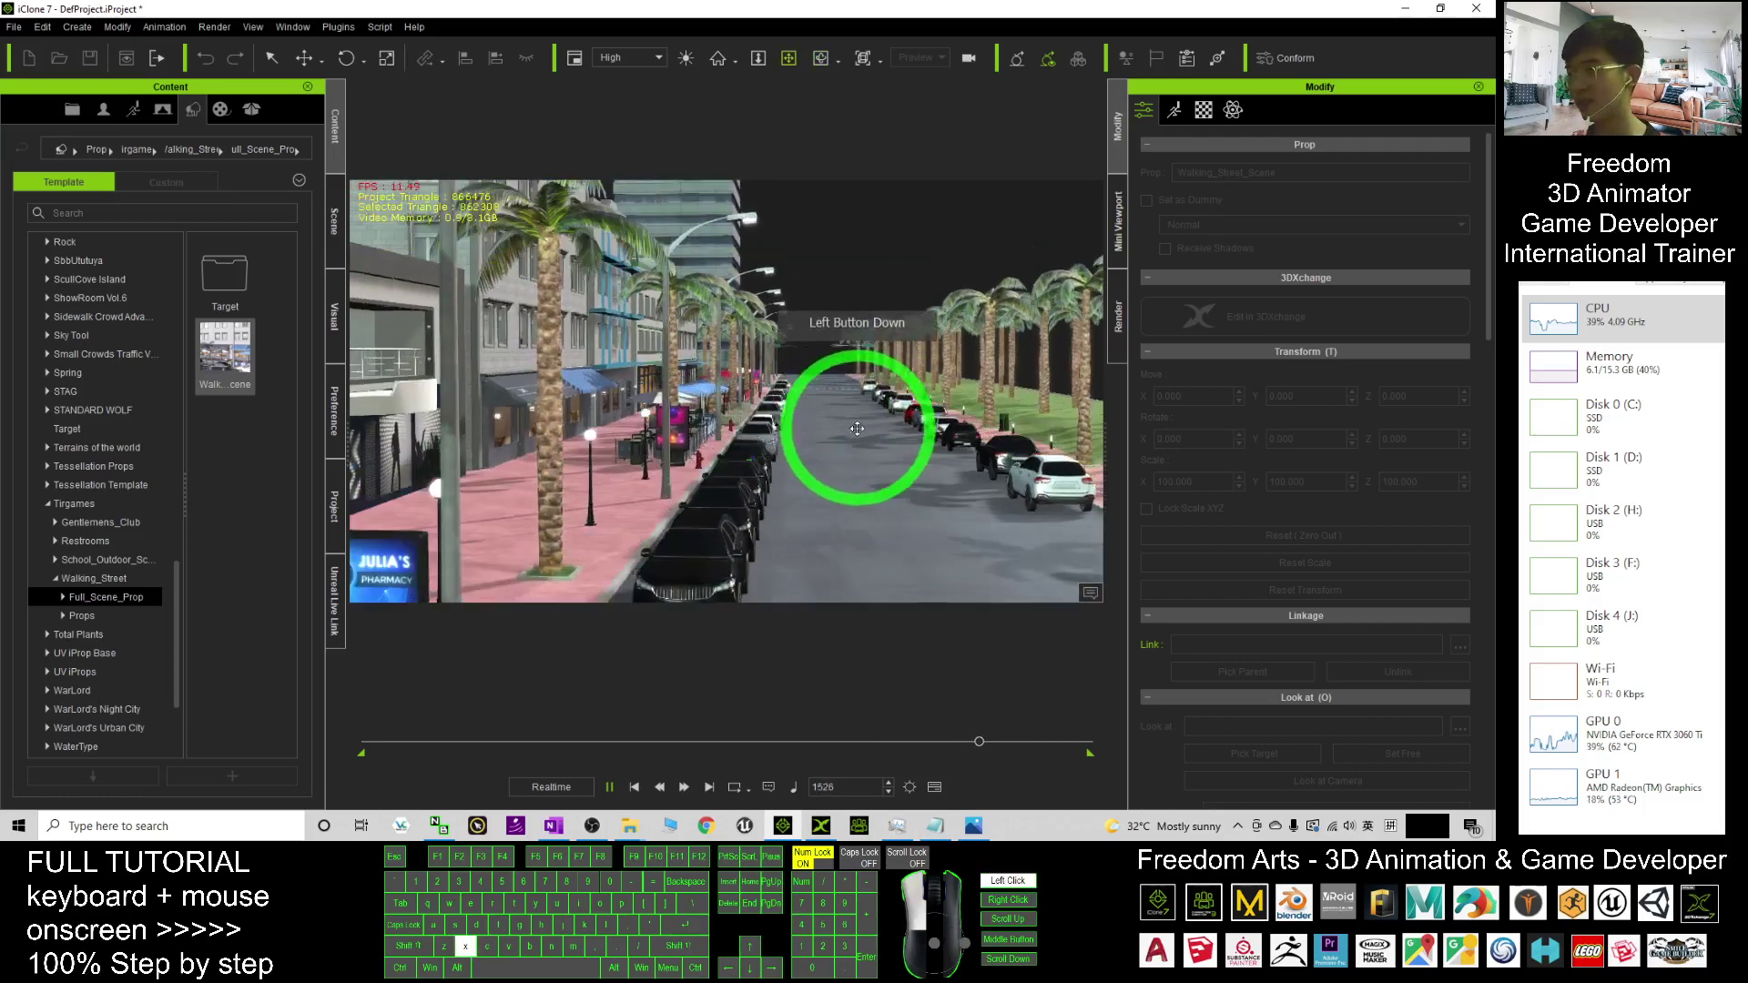
{"action": "left_click_drag", "start_coordinate": [857, 435], "coordinate": [883, 492]}
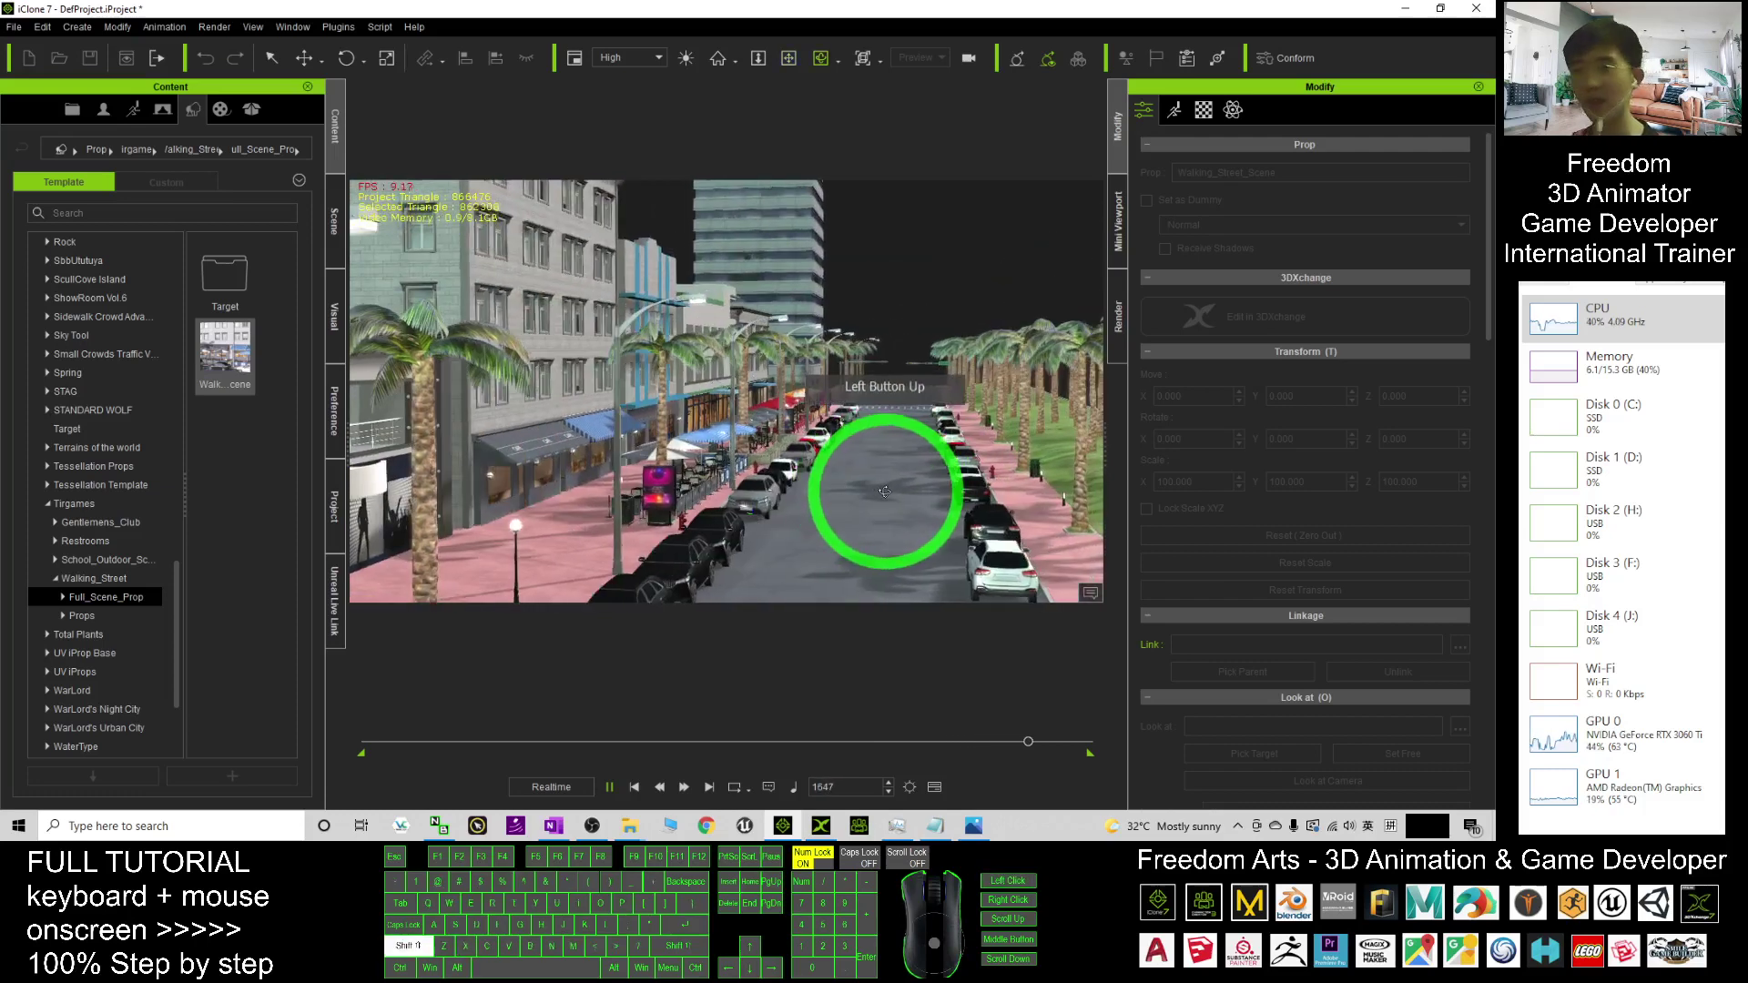
{"action": "scroll", "coordinate": [884, 491], "scroll_direction": "up", "scroll_amount": 3, "text": "shift"}
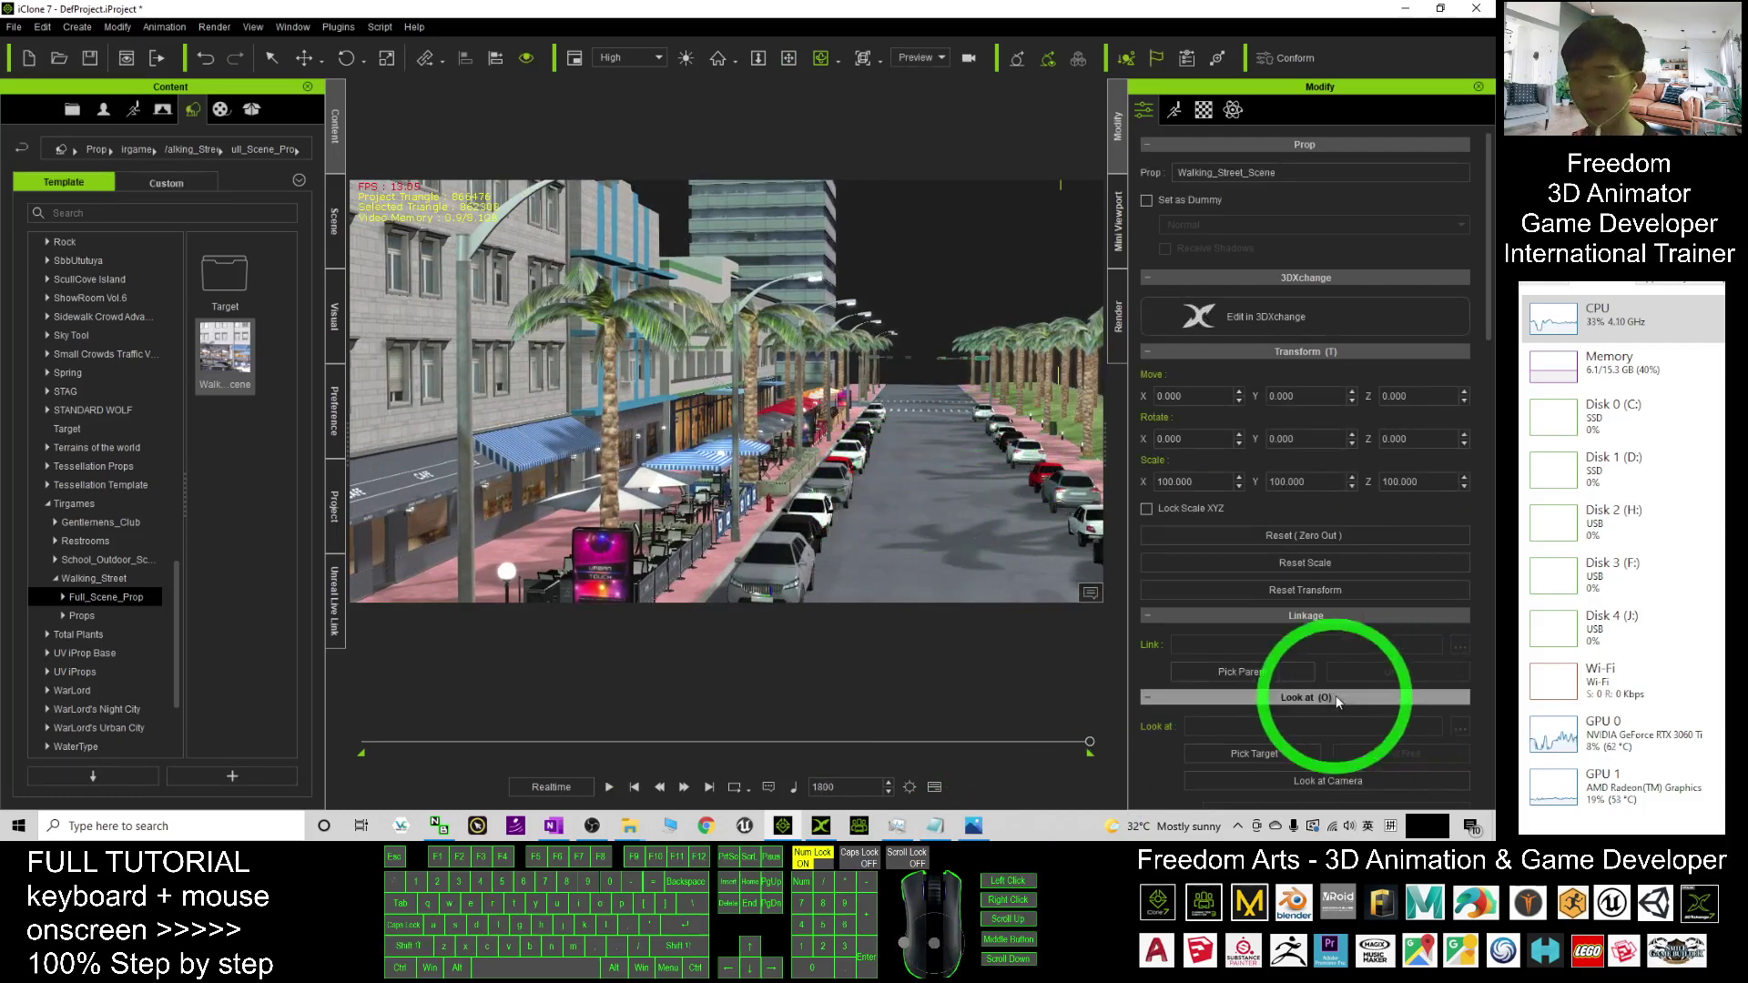
- Reset playback to frame 1, then compare RTX 3060 Ti (about 11%, 60°C) and AMD Radeon GPU graphs
{"action": "left_click", "coordinate": [638, 792]}
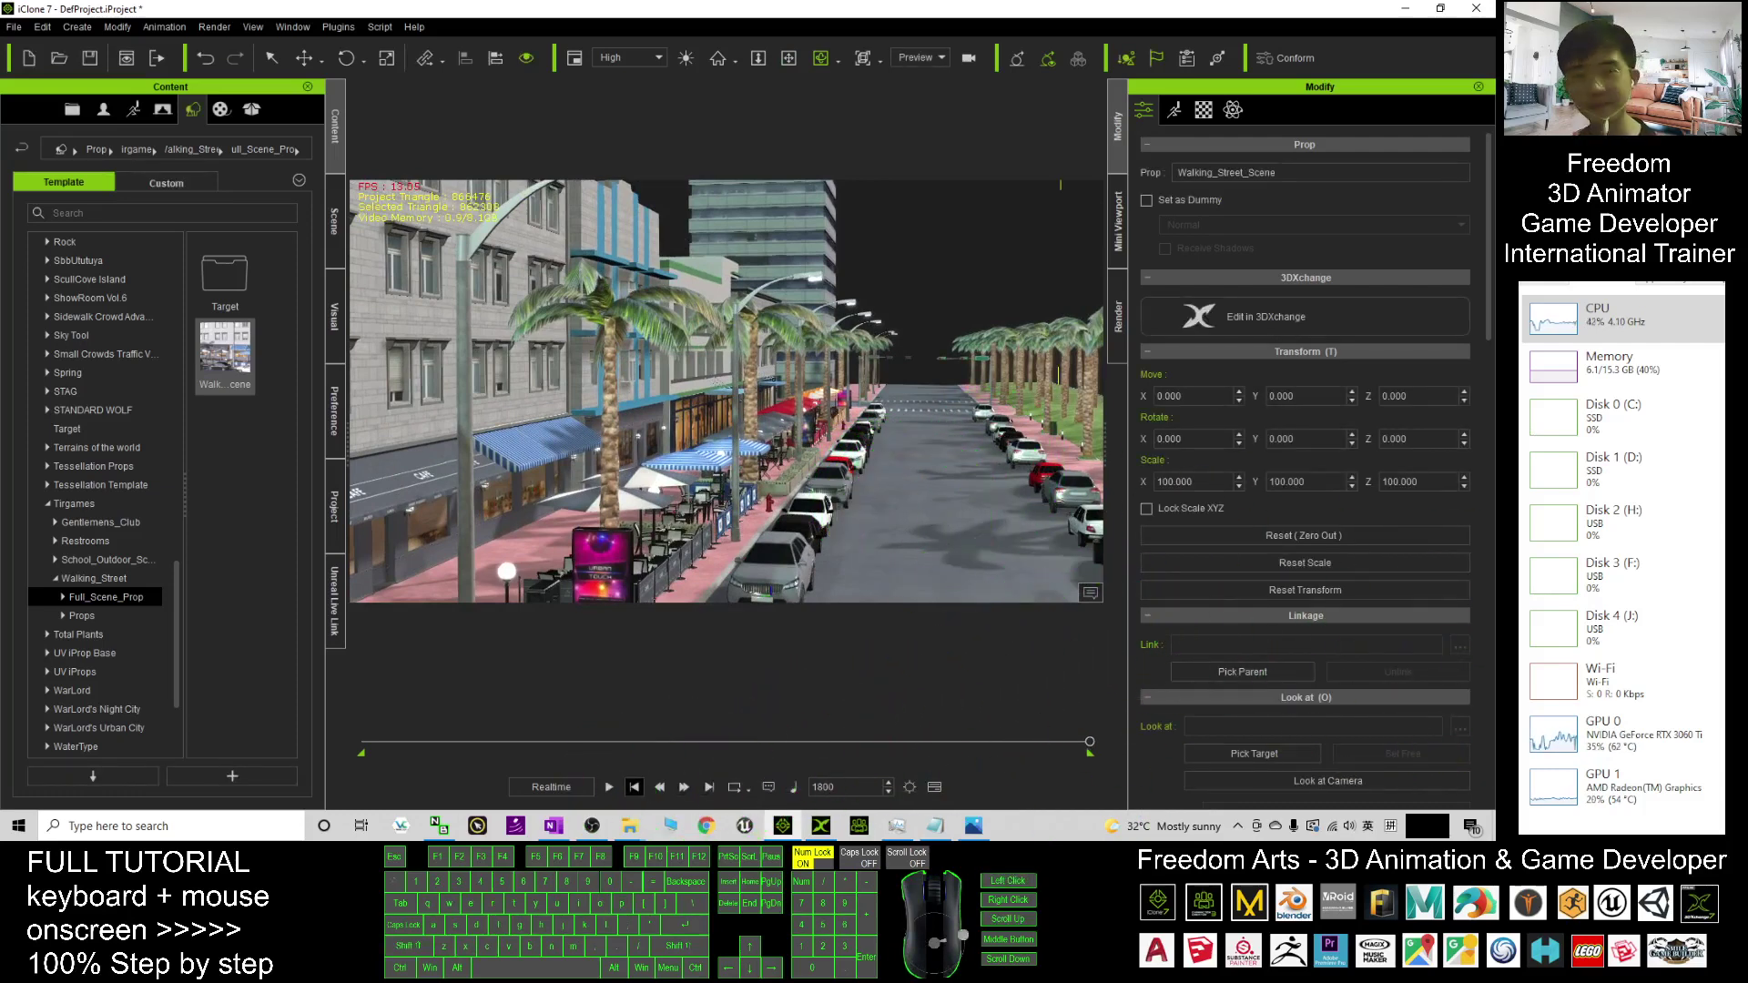
{"action": "left_click", "coordinate": [901, 829]}
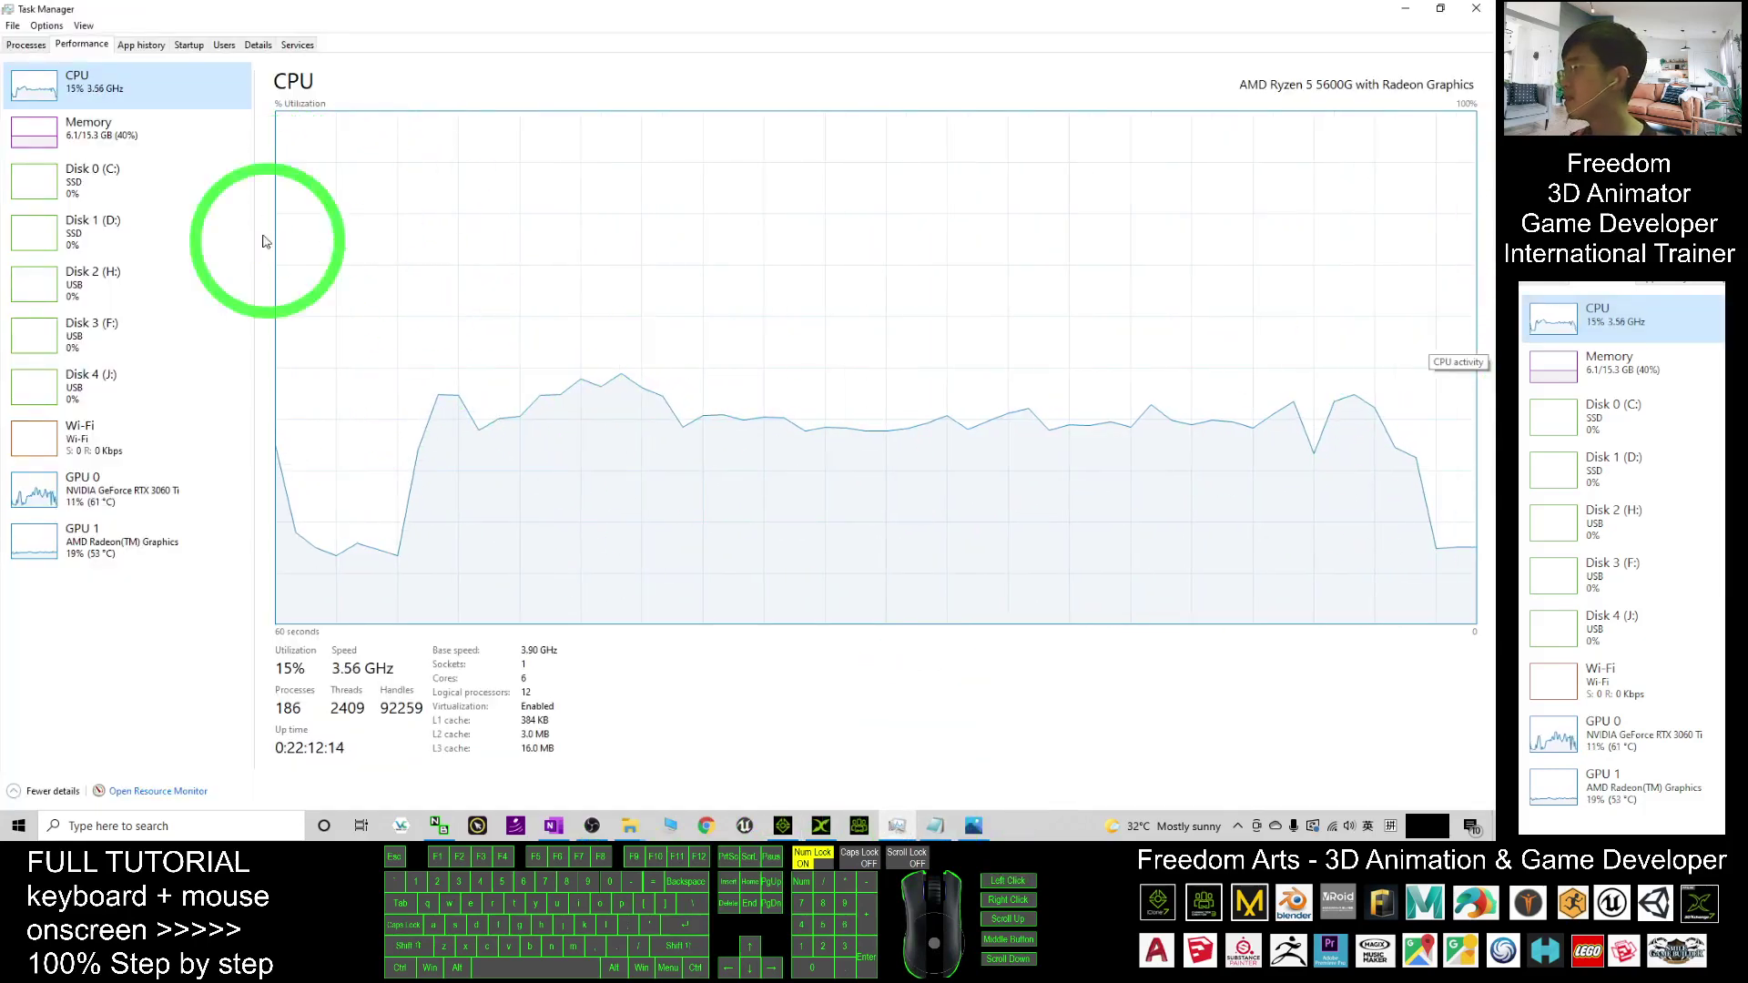
{"action": "left_click", "coordinate": [86, 486]}
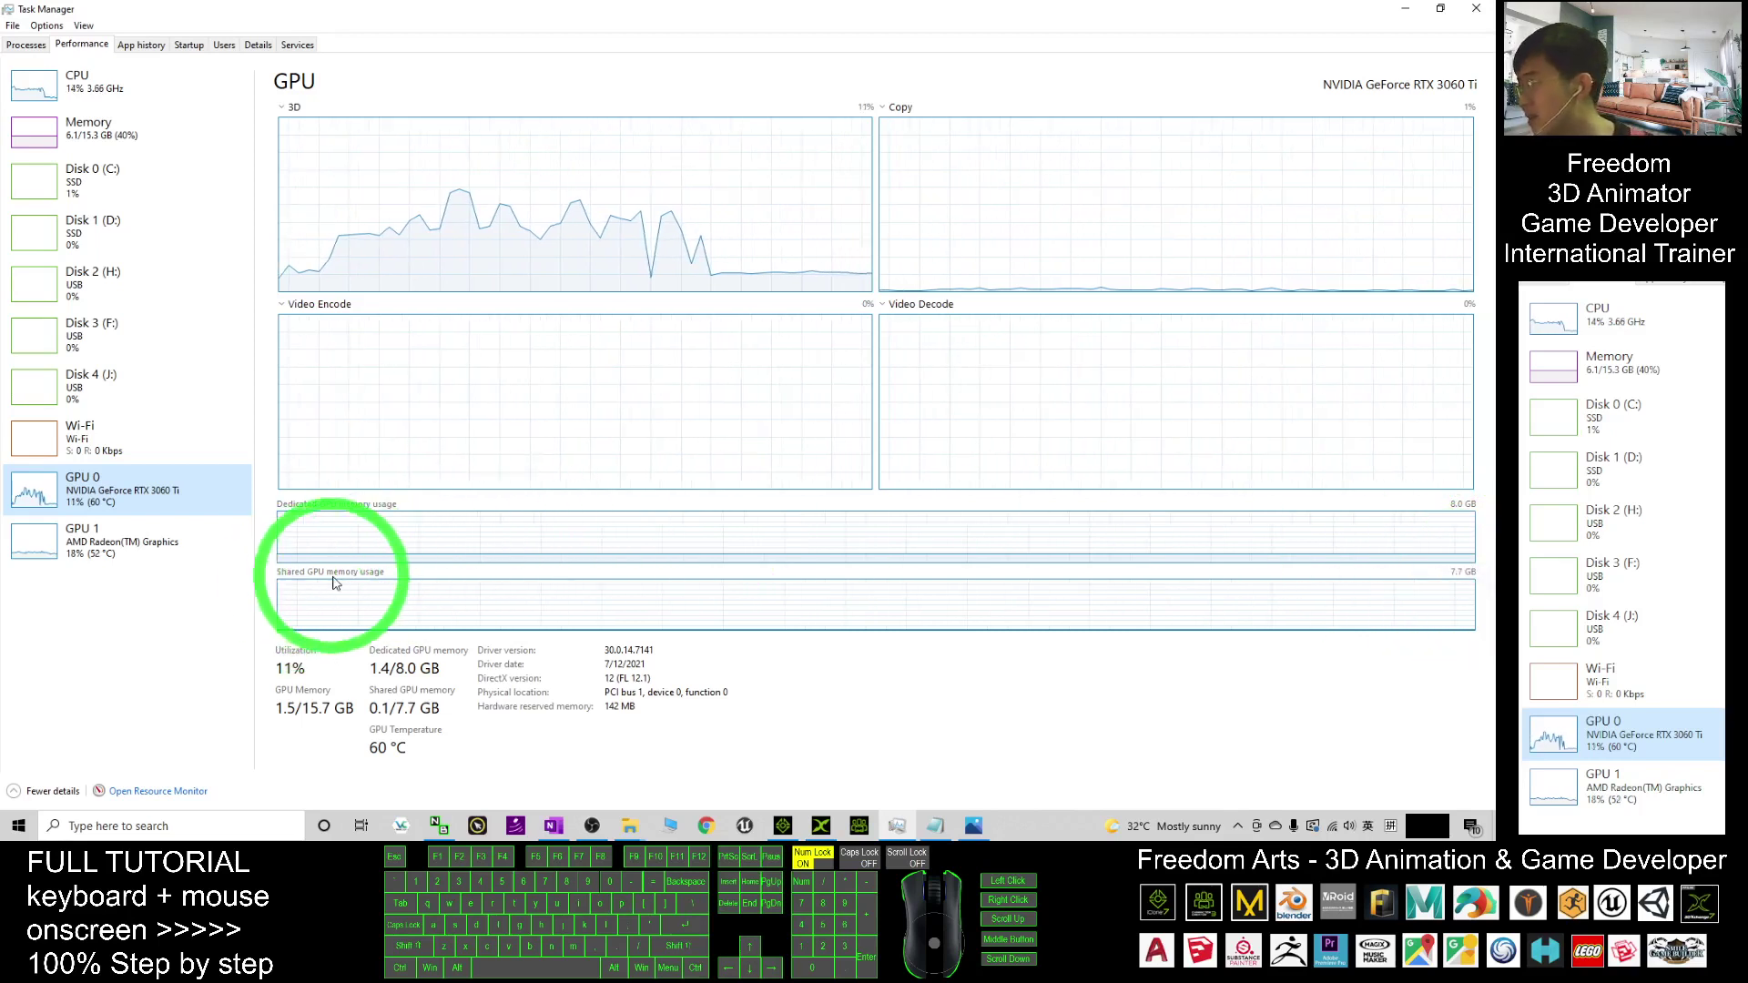
{"action": "left_click", "coordinate": [101, 535]}
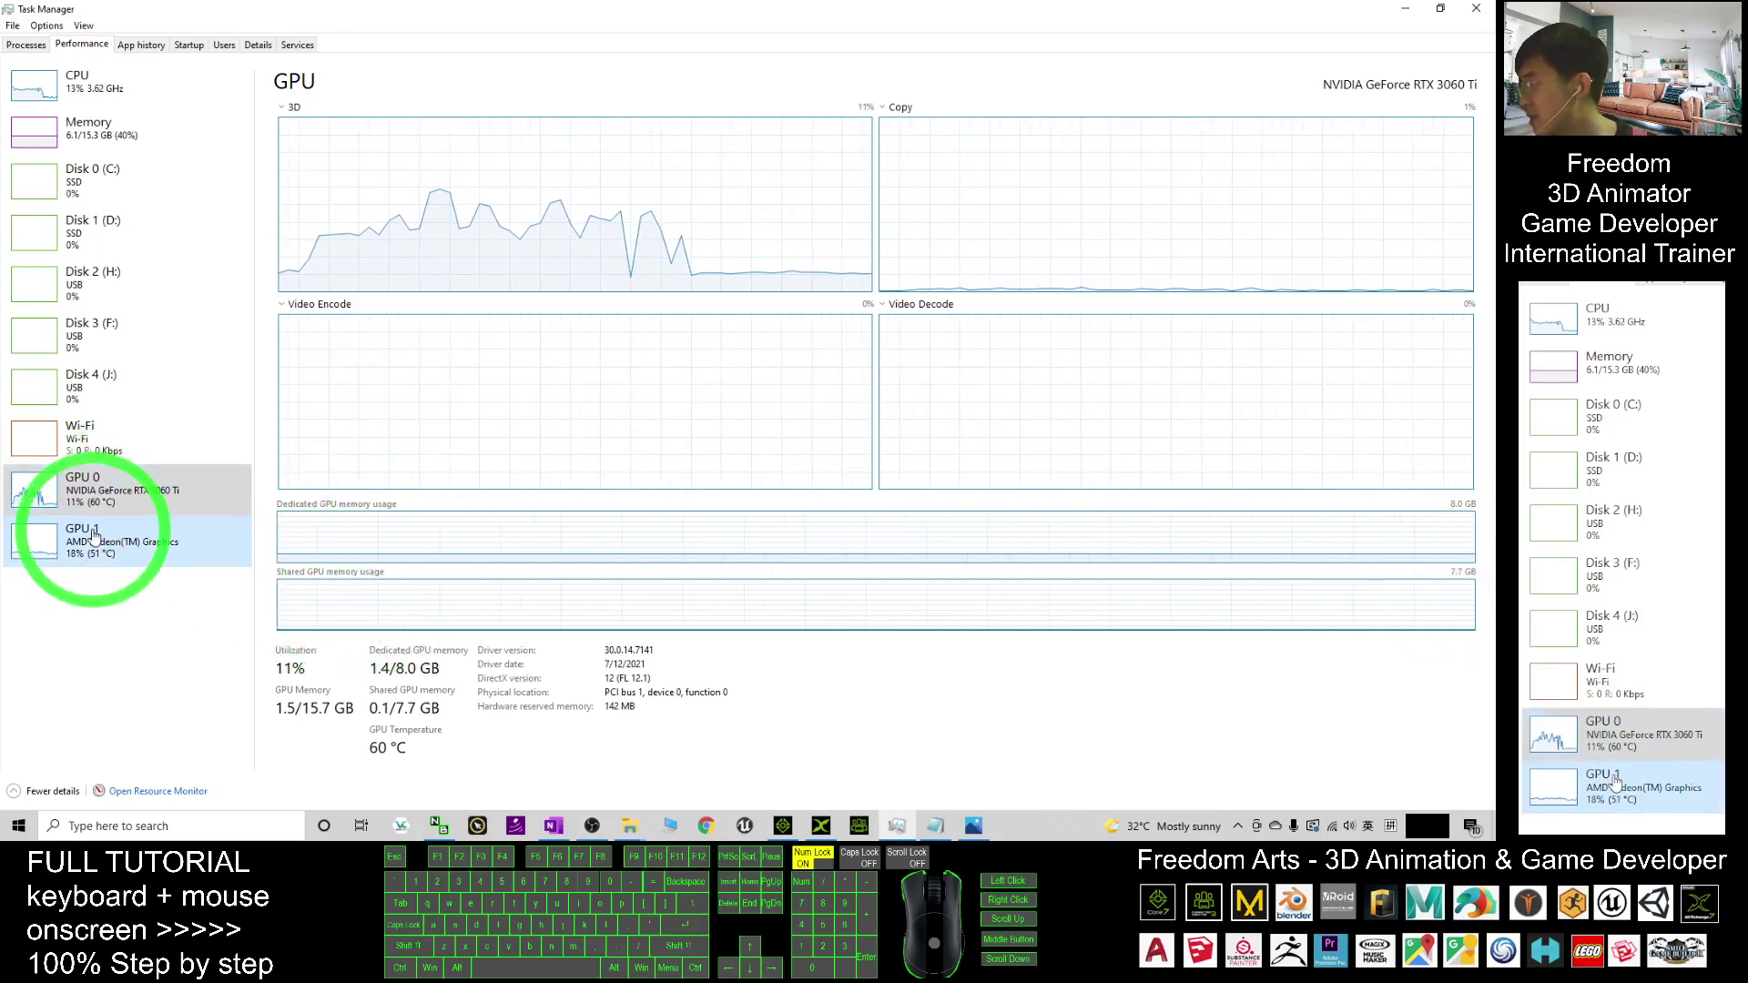
{"action": "left_click", "coordinate": [76, 495]}
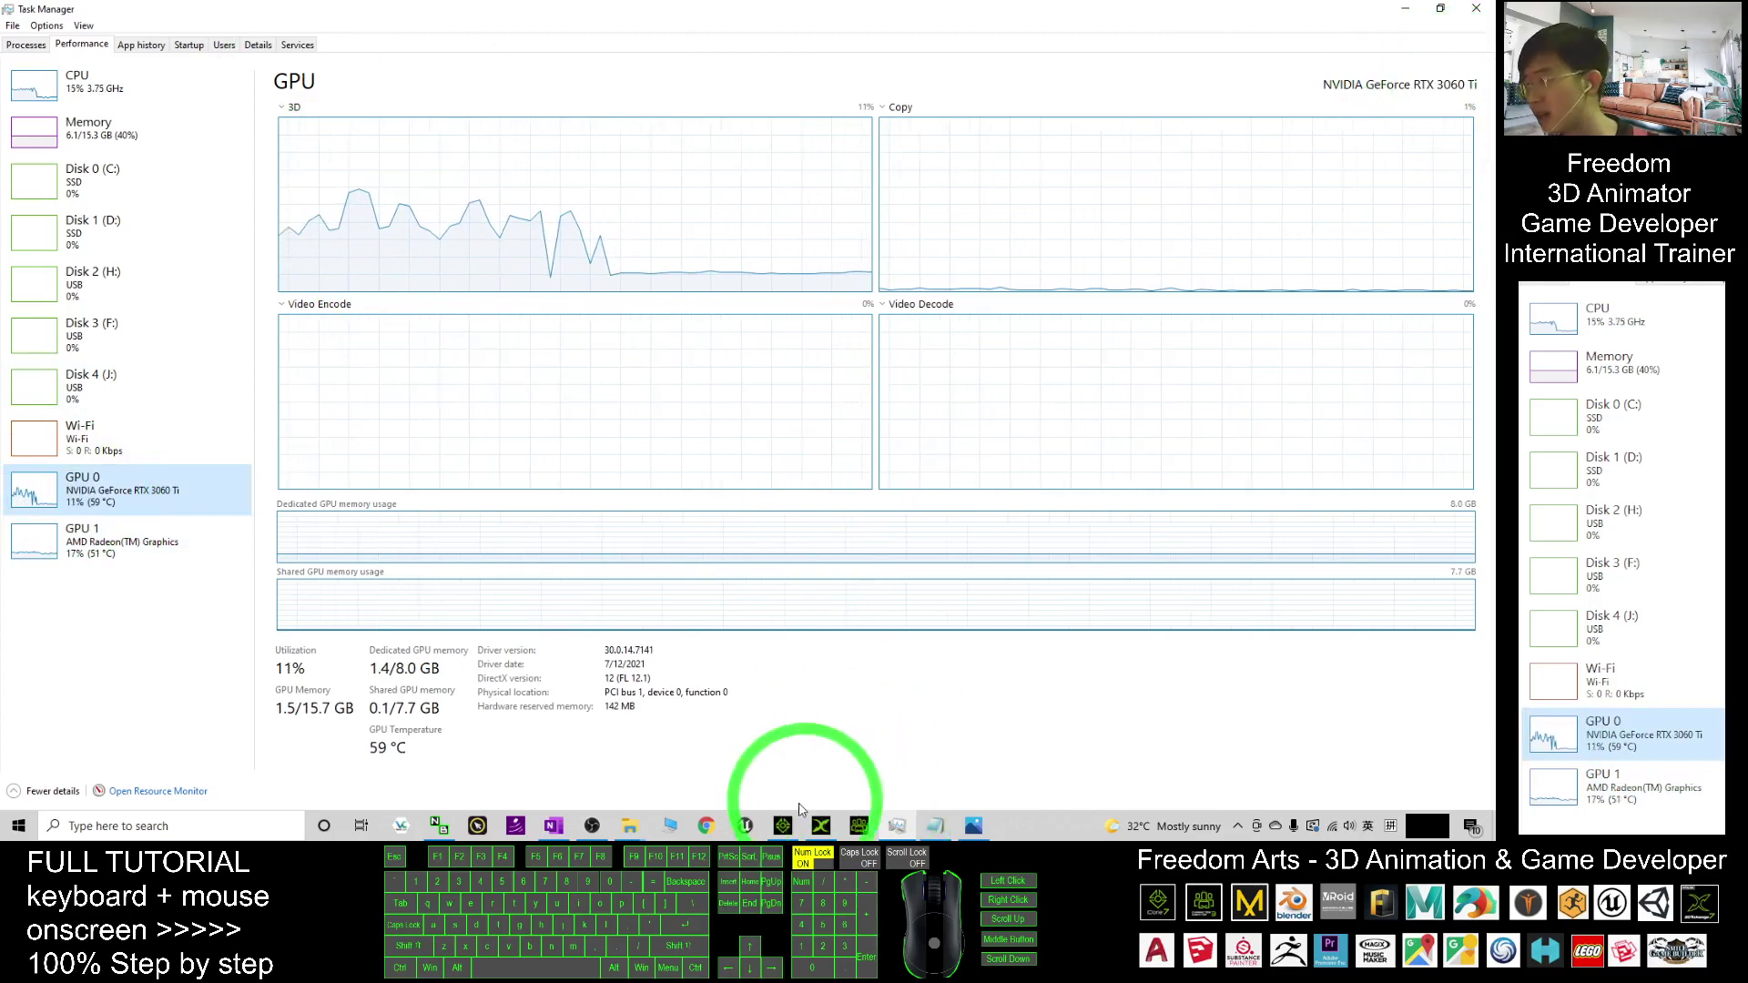
- Orbit the street scene and expand Walking_Street_Scene in the Scene panel
{"action": "left_click", "coordinate": [784, 826]}
{"action": "mouse_move", "coordinate": [799, 557]}
{"action": "left_mouse_down"}
{"action": "mouse_move", "coordinate": [646, 474]}
{"action": "mouse_move", "coordinate": [885, 409]}
{"action": "mouse_move", "coordinate": [665, 392]}
{"action": "mouse_move", "coordinate": [1003, 441]}
{"action": "mouse_move", "coordinate": [723, 409]}
{"action": "mouse_move", "coordinate": [718, 355]}
{"action": "mouse_move", "coordinate": [740, 389]}
{"action": "left_mouse_up"}
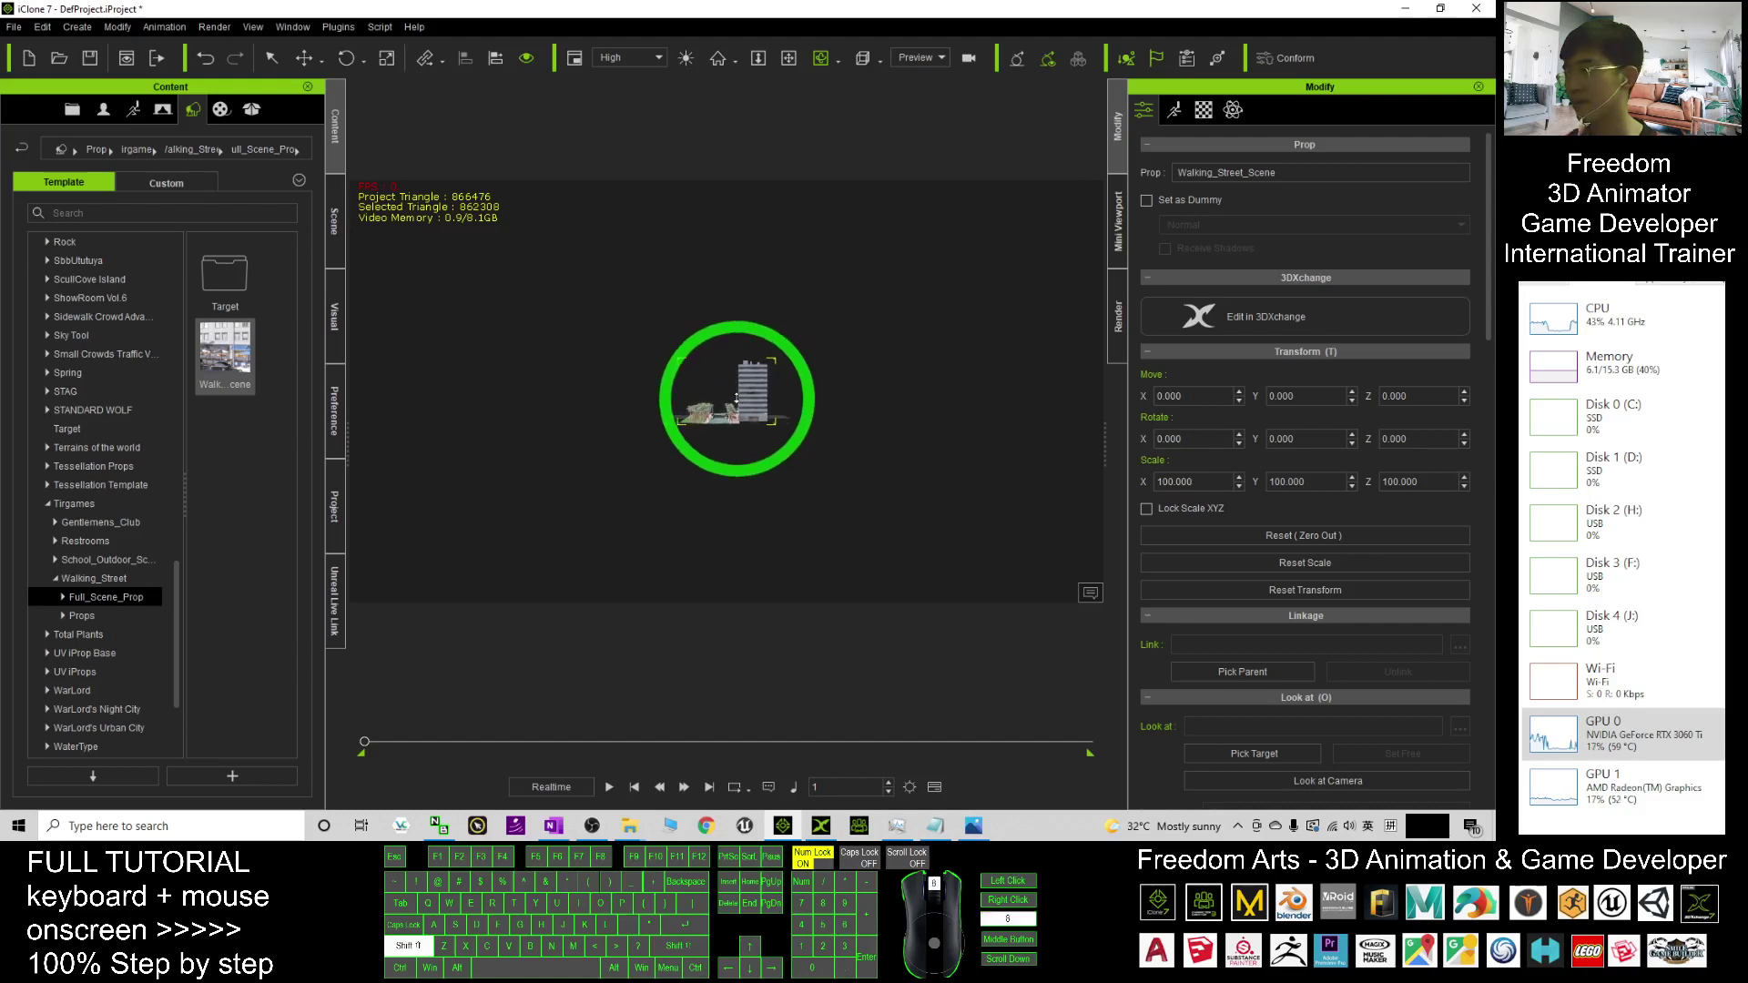
{"action": "left_click", "coordinate": [337, 245]}
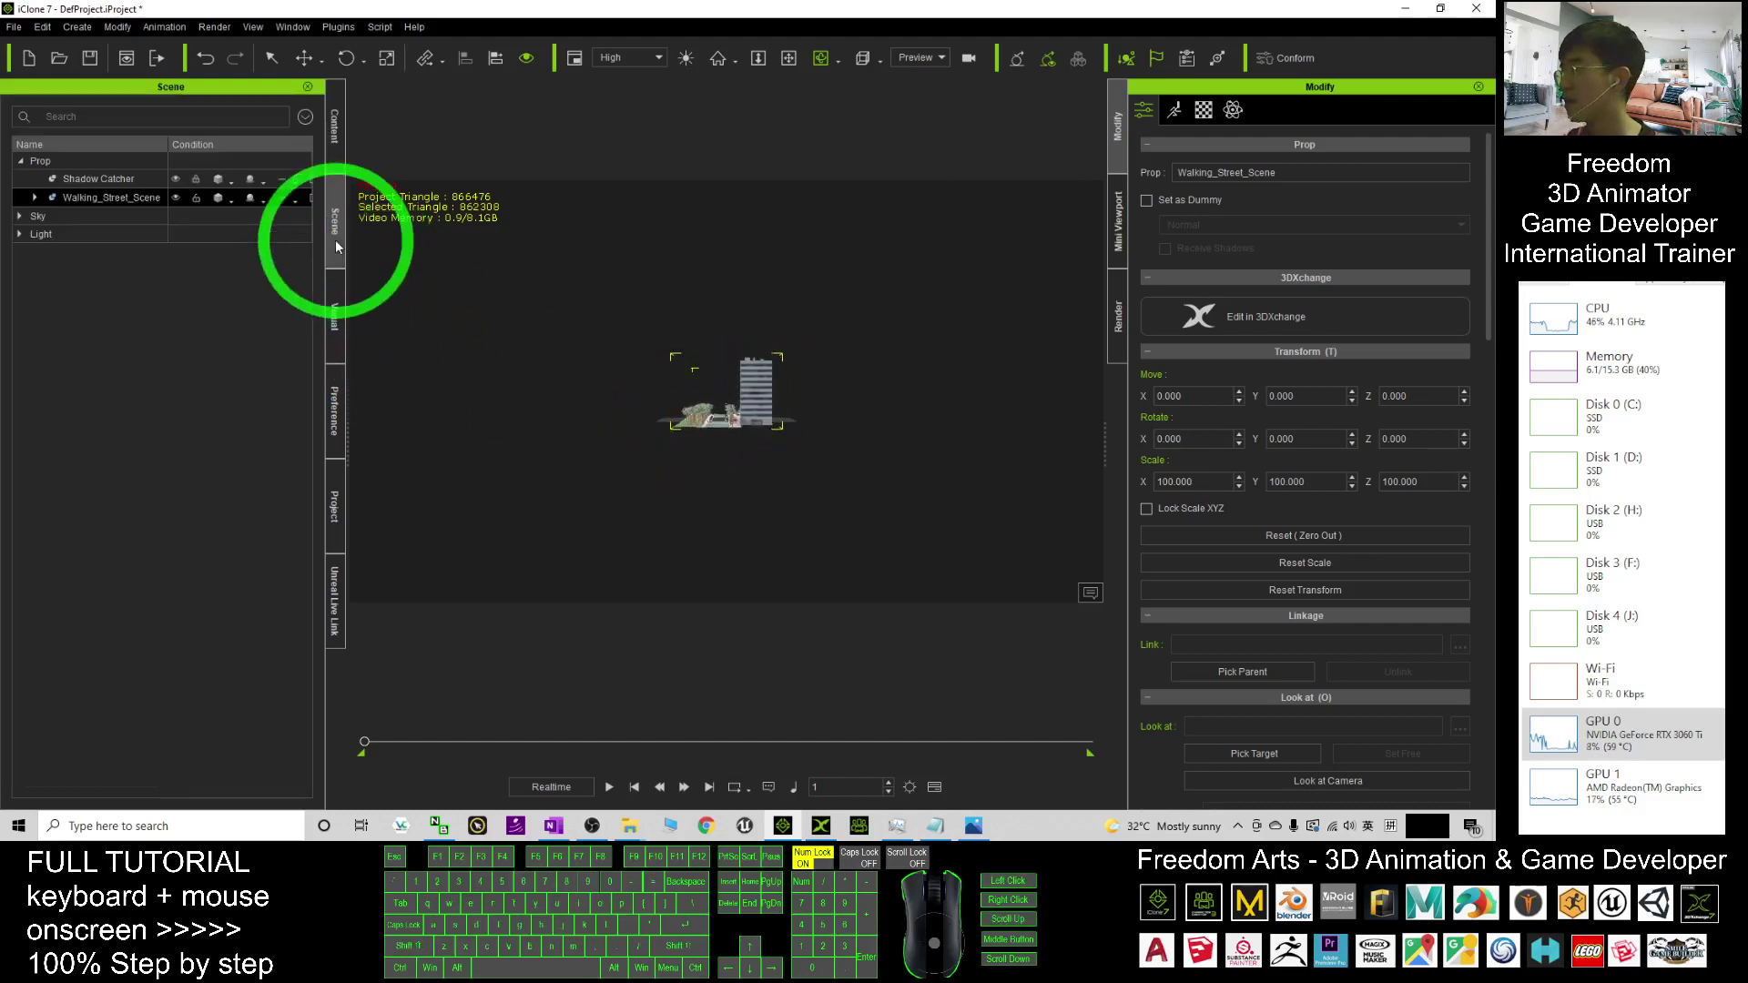
{"action": "left_click", "coordinate": [33, 197]}
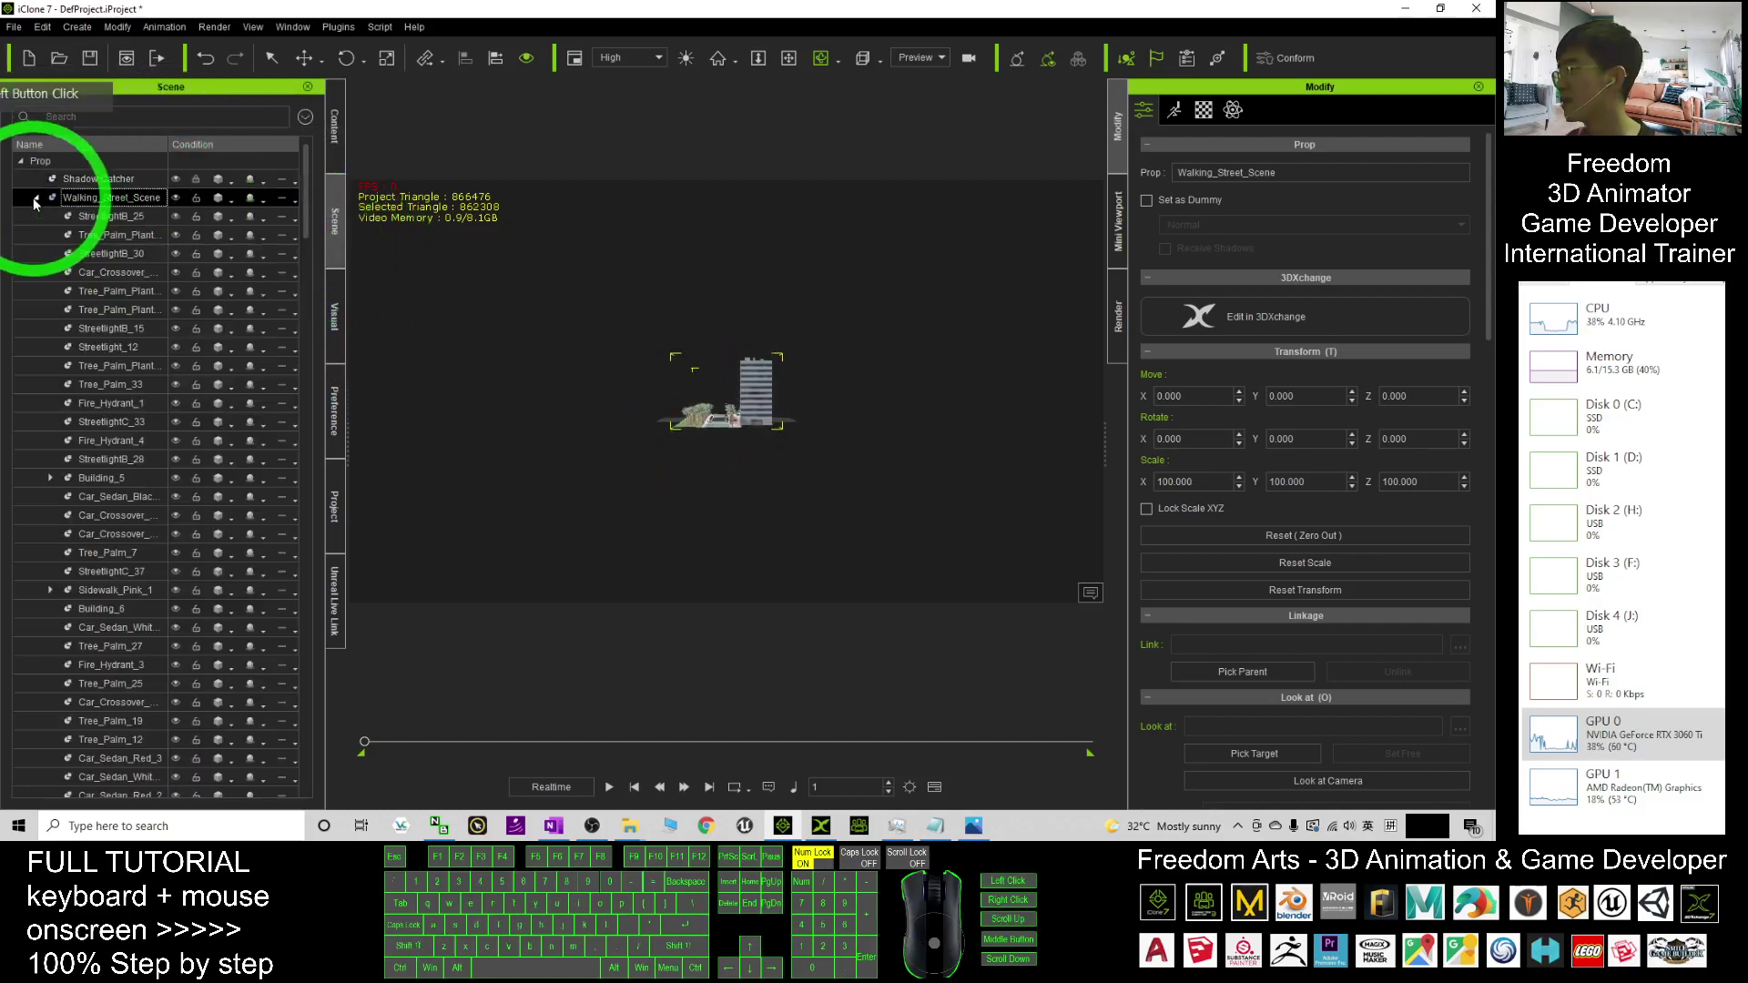
- Select StreetlightB_15, frame it with F, pull back to a high view, and check GPU usage
{"action": "left_click", "coordinate": [80, 329]}
{"action": "left_click", "coordinate": [924, 511]}
{"action": "key", "text": "f"}
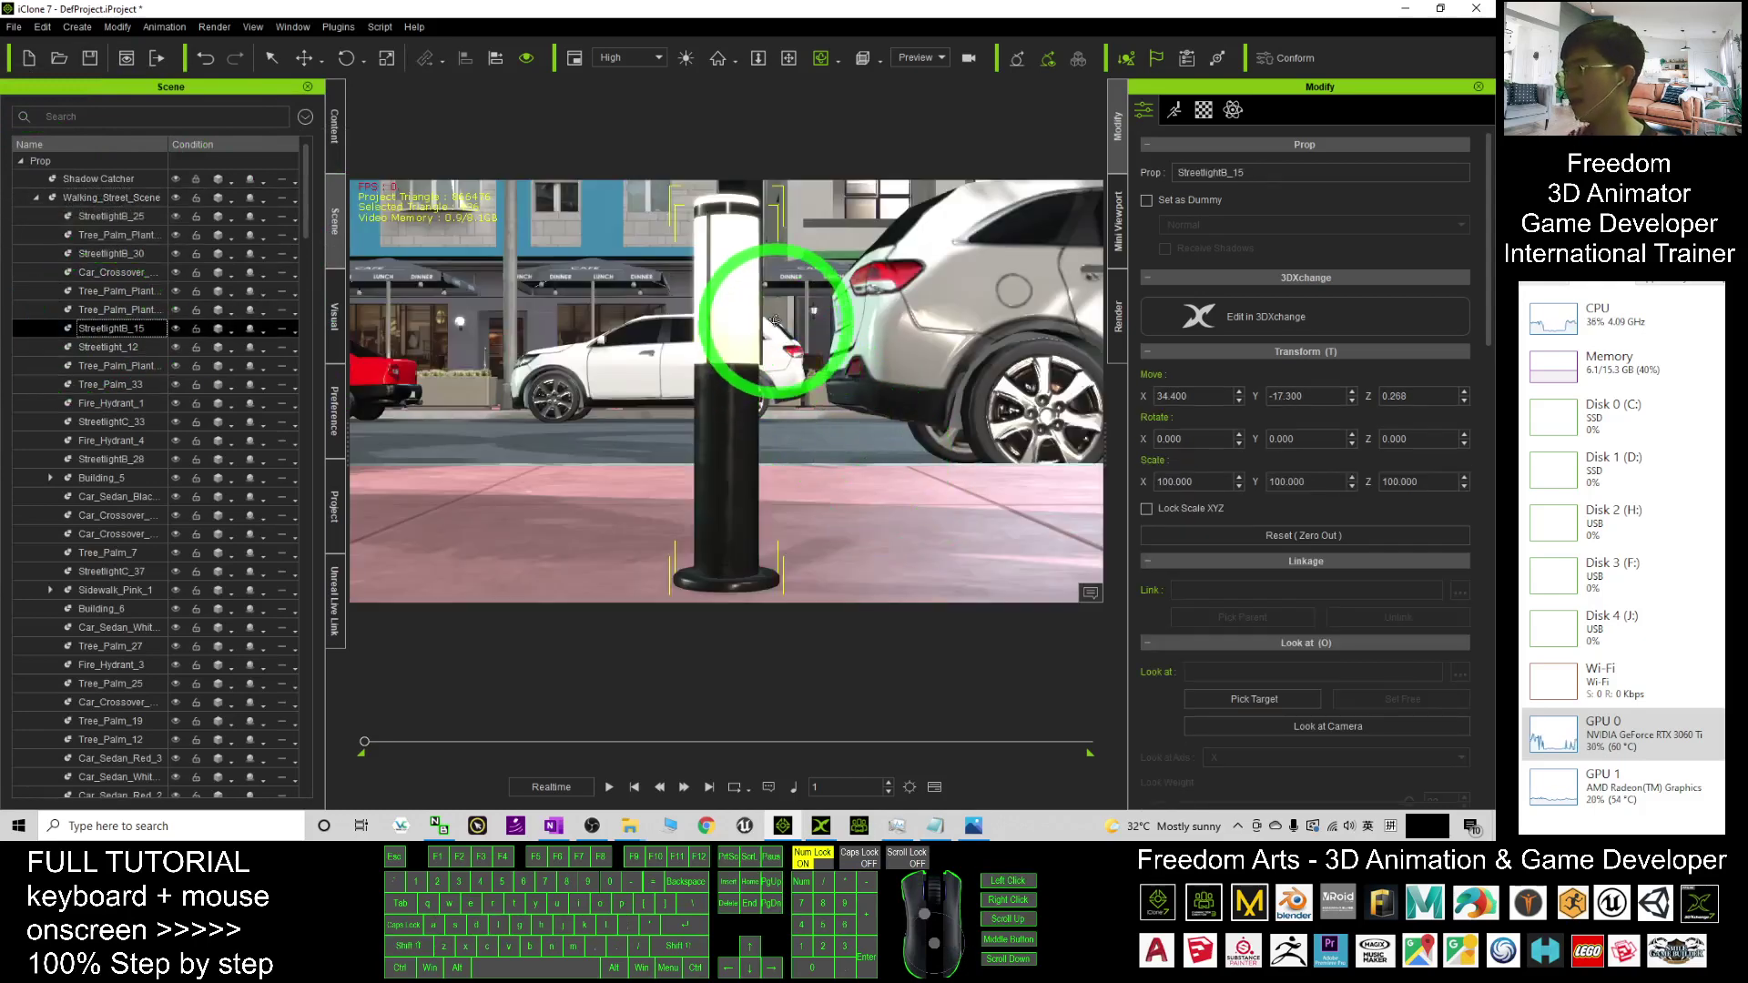
{"action": "right_click_drag", "start_coordinate": [775, 321], "coordinate": [800, 507]}
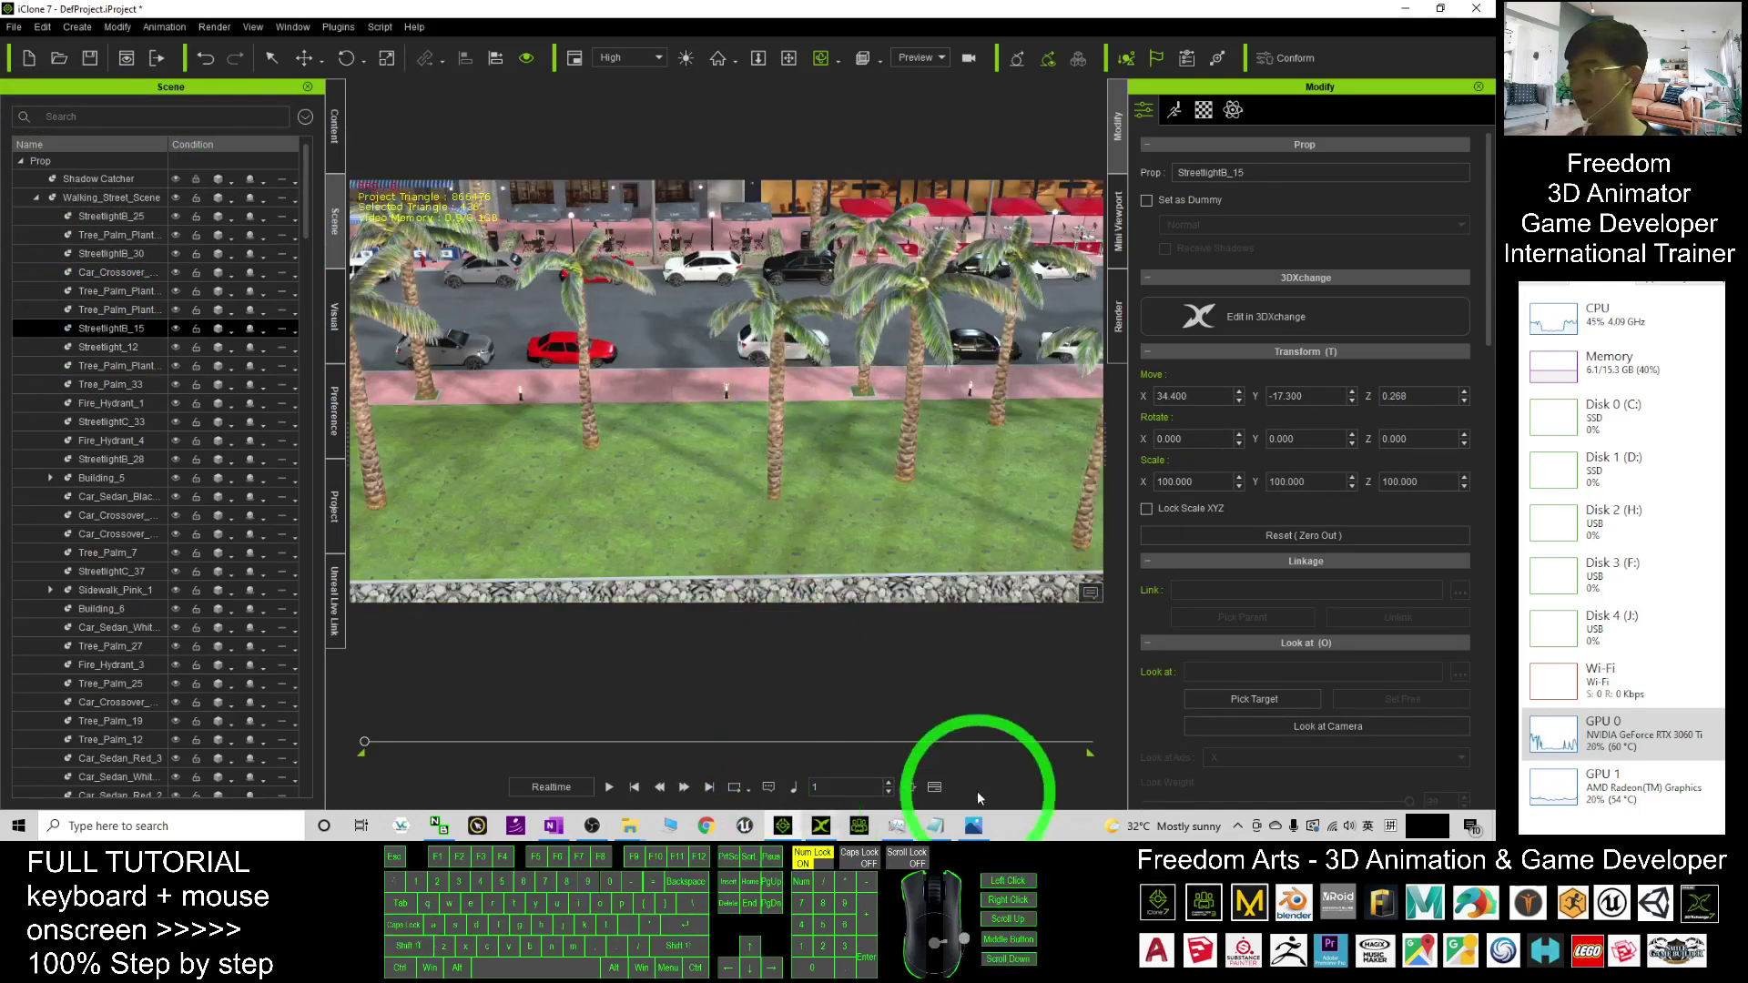
{"action": "left_click", "coordinate": [895, 825]}
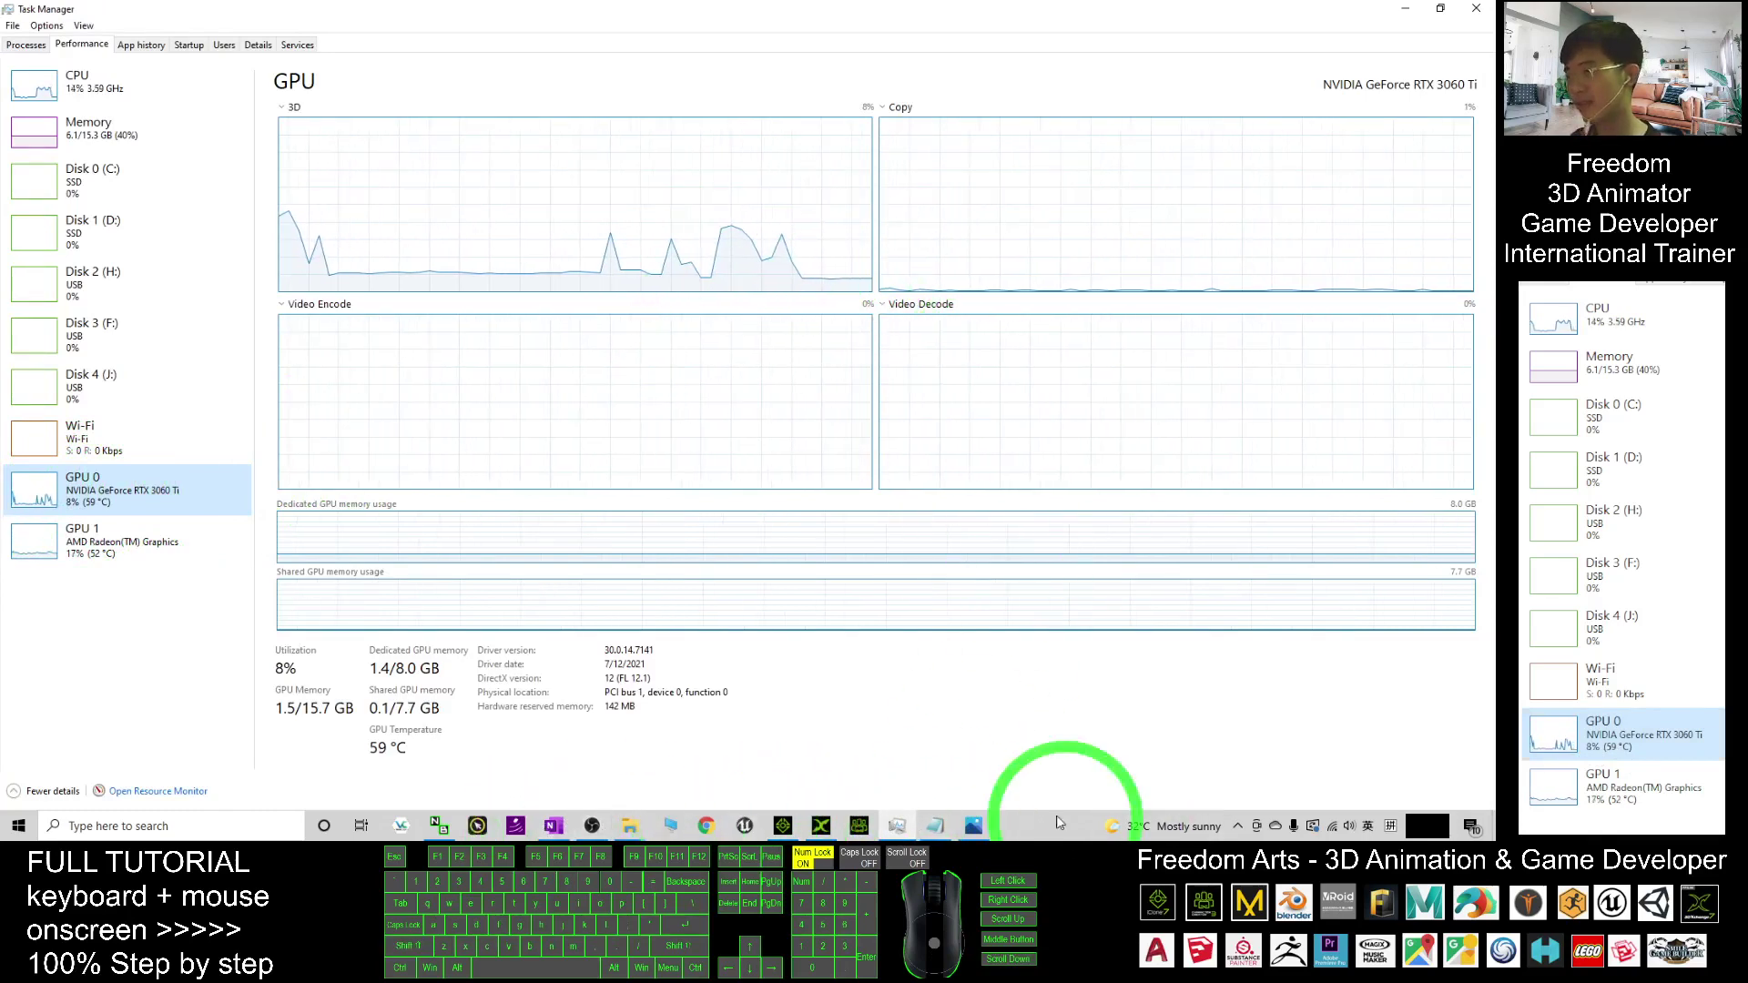
- Orbit to a flatter street-level view toward the palm-lined sidewalk and select Walking_Street_Scene
{"action": "left_click", "coordinate": [783, 825]}
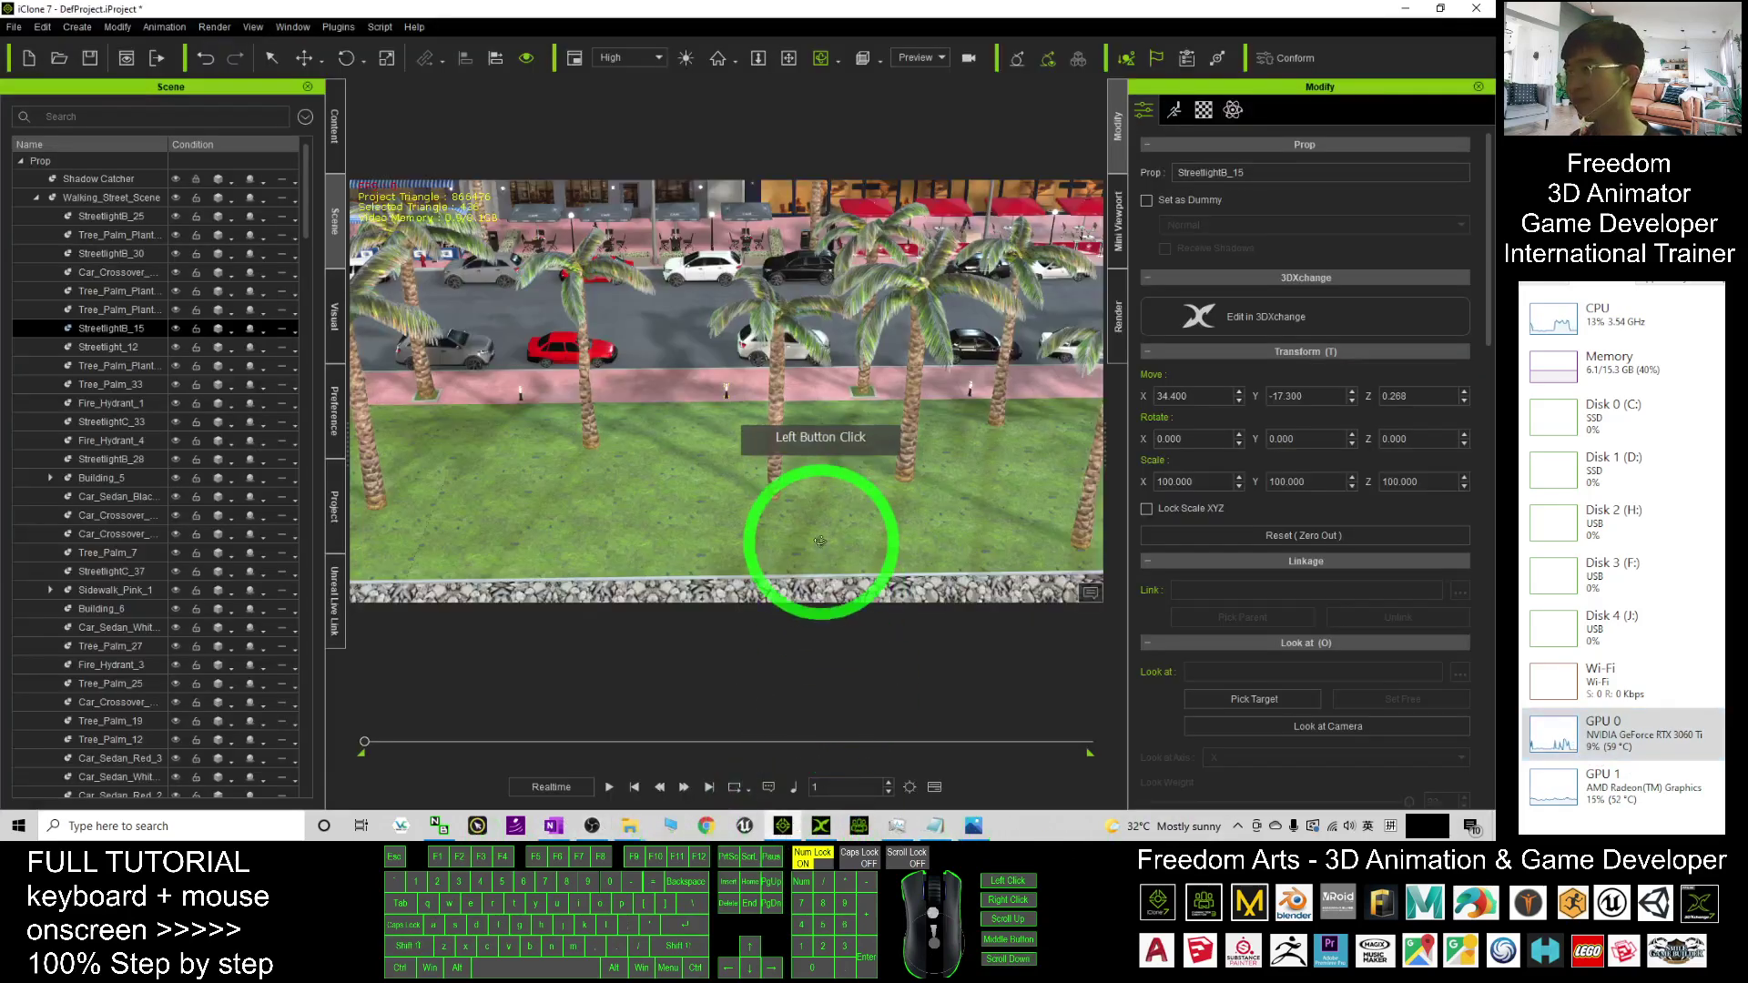
{"action": "mouse_move", "coordinate": [815, 523]}
{"action": "left_mouse_down"}
{"action": "mouse_move", "coordinate": [670, 371]}
{"action": "mouse_move", "coordinate": [943, 352]}
{"action": "left_mouse_up"}
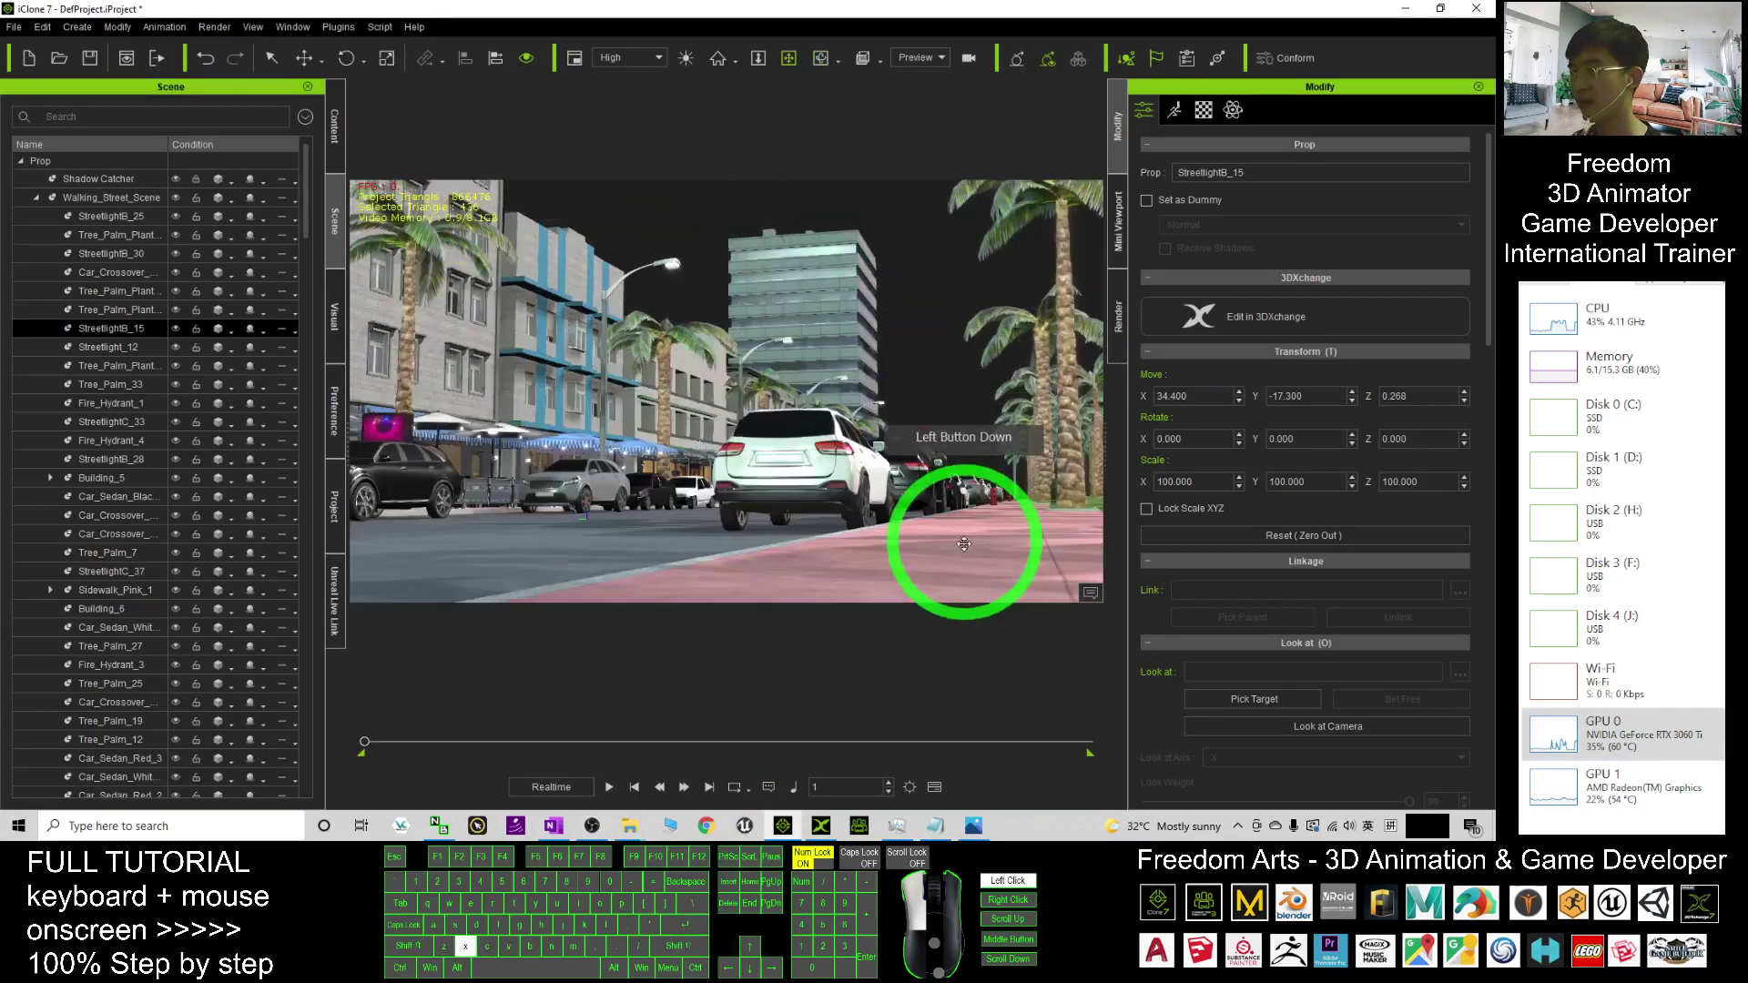
{"action": "mouse_move", "coordinate": [942, 353]}
{"action": "left_mouse_down"}
{"action": "mouse_move", "coordinate": [911, 467]}
{"action": "mouse_move", "coordinate": [773, 396]}
{"action": "left_mouse_up"}
{"action": "scroll", "coordinate": [912, 467], "scroll_direction": "up", "scroll_amount": 2}
{"action": "scroll", "coordinate": [912, 461], "scroll_direction": "up", "scroll_amount": 2}
{"action": "scroll", "coordinate": [913, 455], "scroll_direction": "up", "scroll_amount": 2}
{"action": "scroll", "coordinate": [916, 442], "scroll_direction": "up", "scroll_amount": 2}
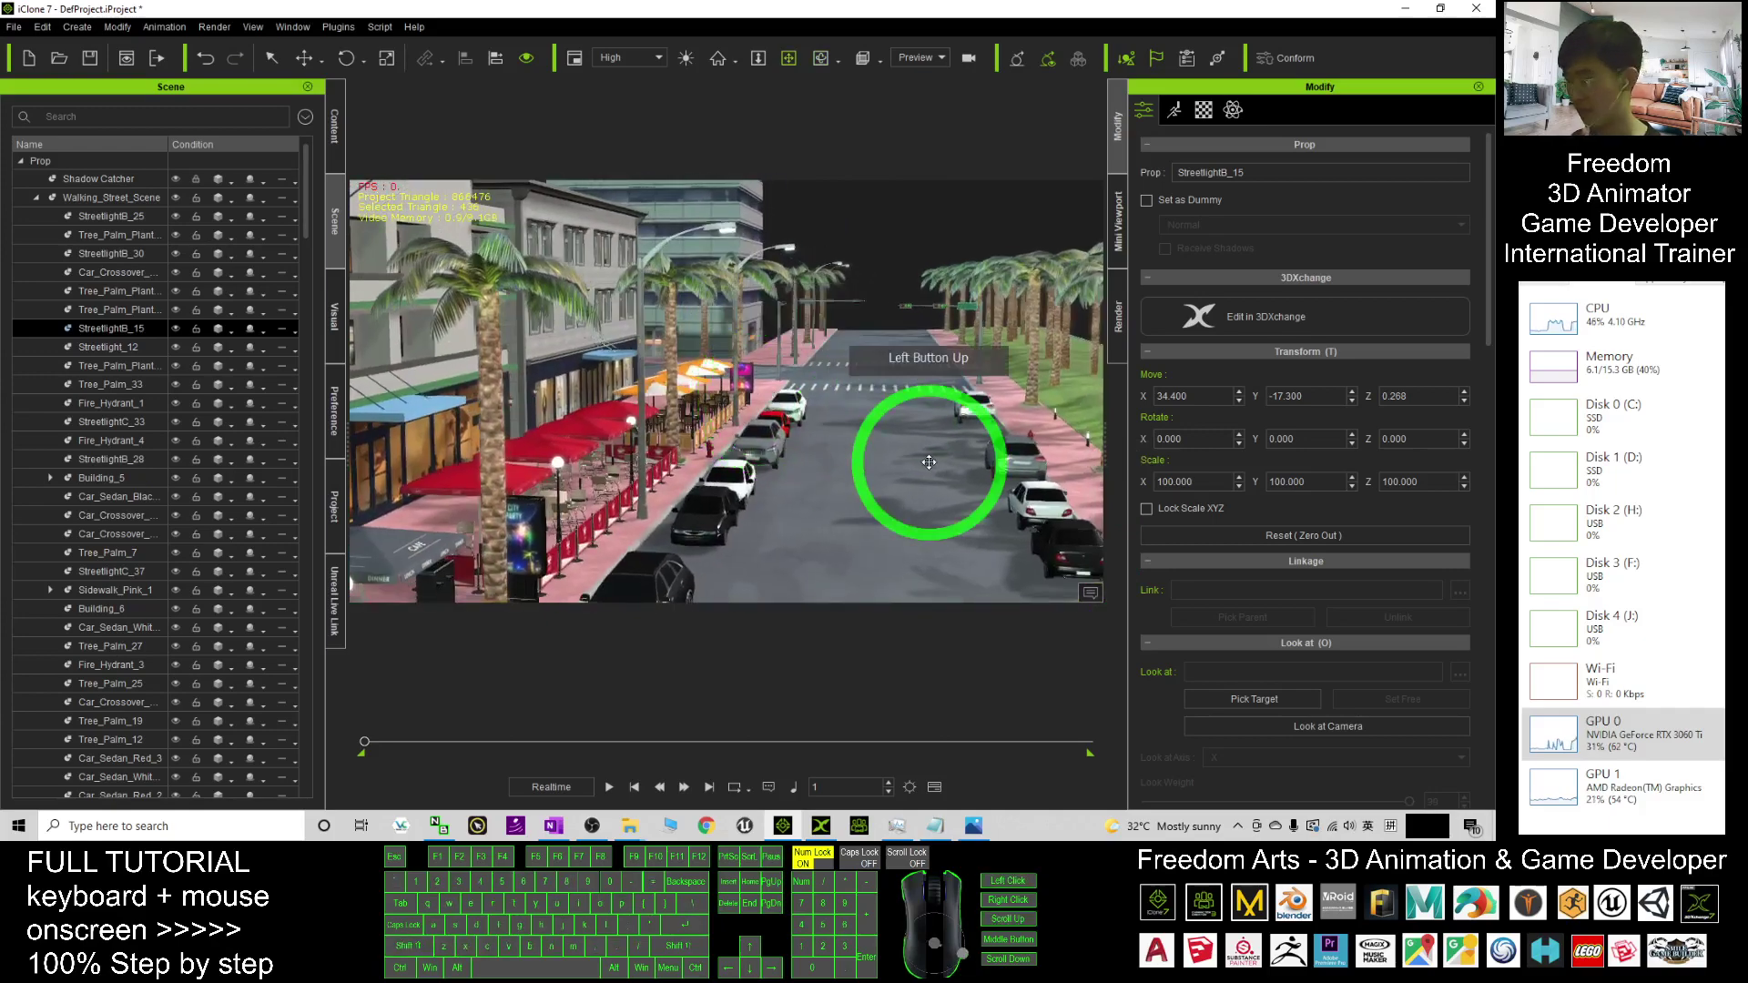
{"action": "mouse_move", "coordinate": [929, 462]}
{"action": "left_mouse_down"}
{"action": "mouse_move", "coordinate": [867, 430]}
{"action": "mouse_move", "coordinate": [703, 411]}
{"action": "mouse_move", "coordinate": [1047, 437]}
{"action": "mouse_move", "coordinate": [730, 450]}
{"action": "left_mouse_up"}
{"action": "scroll", "coordinate": [723, 446], "scroll_direction": "up", "scroll_amount": 2}
{"action": "scroll", "coordinate": [760, 422], "scroll_direction": "up", "scroll_amount": 2}
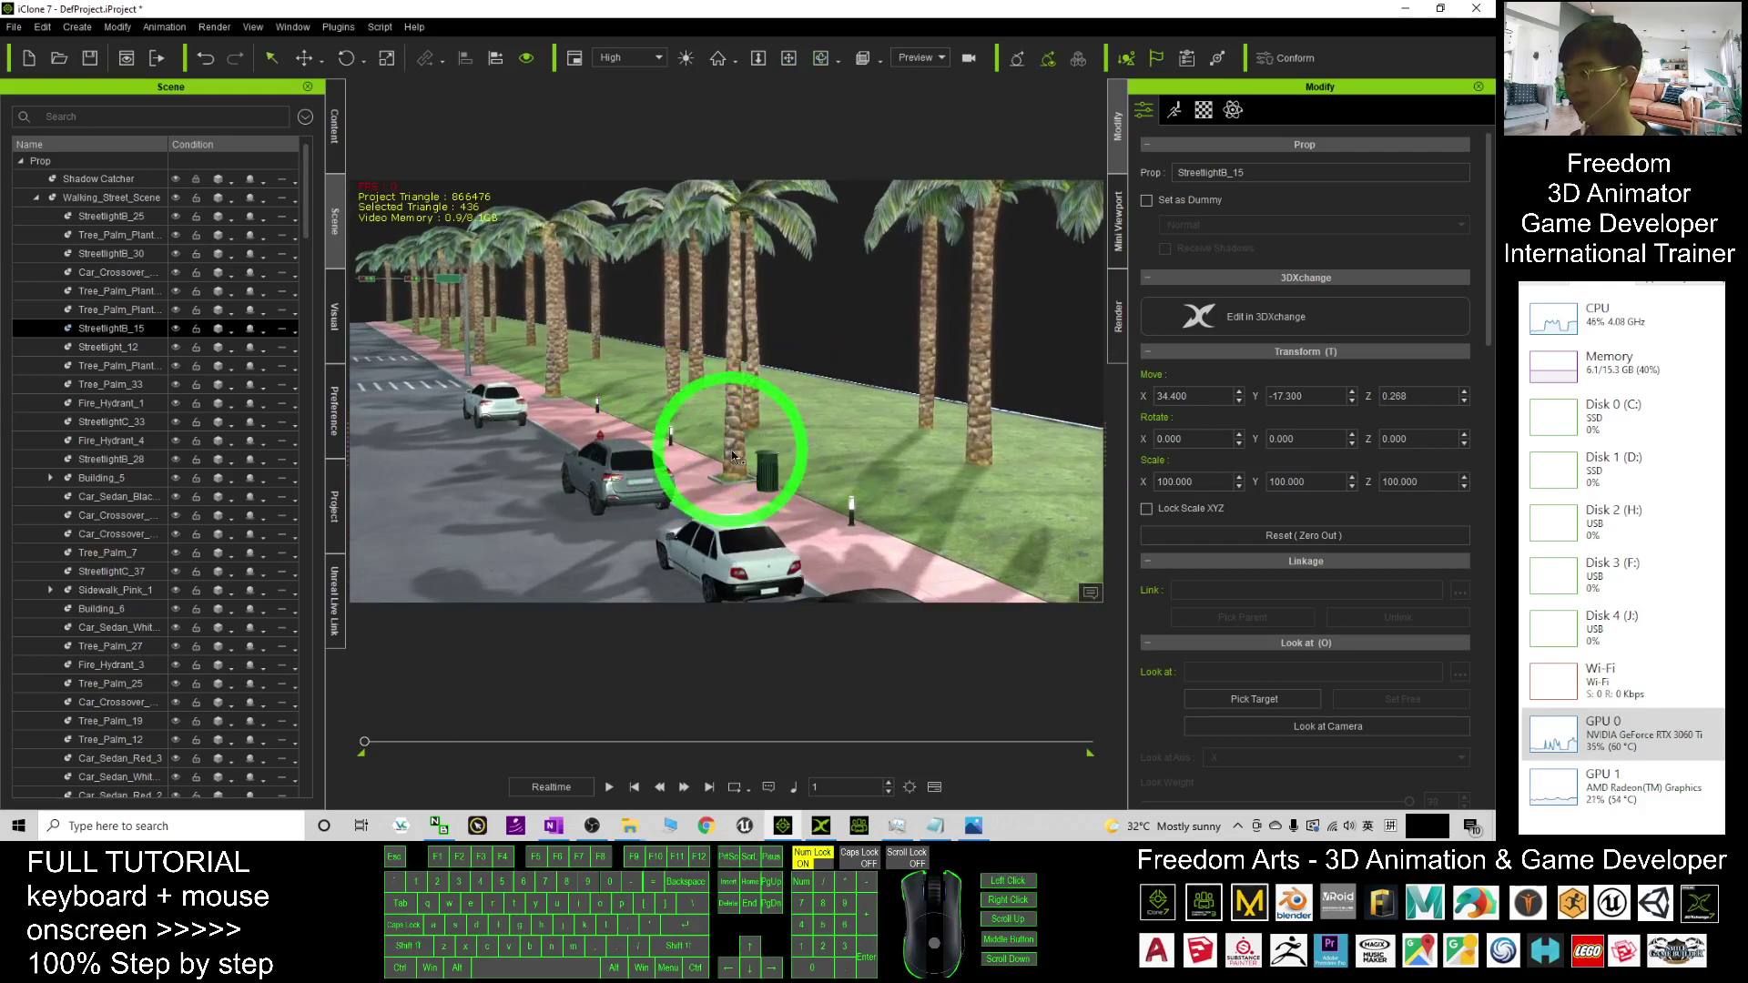
{"action": "double_click", "coordinate": [815, 417]}
- Orbit past the cafe umbrellas to the parked cars and select Car_Crossover_Silver_4
{"action": "mouse_move", "coordinate": [663, 420]}
{"action": "left_mouse_down"}
{"action": "mouse_move", "coordinate": [703, 398]}
{"action": "mouse_move", "coordinate": [853, 400]}
{"action": "left_mouse_up"}
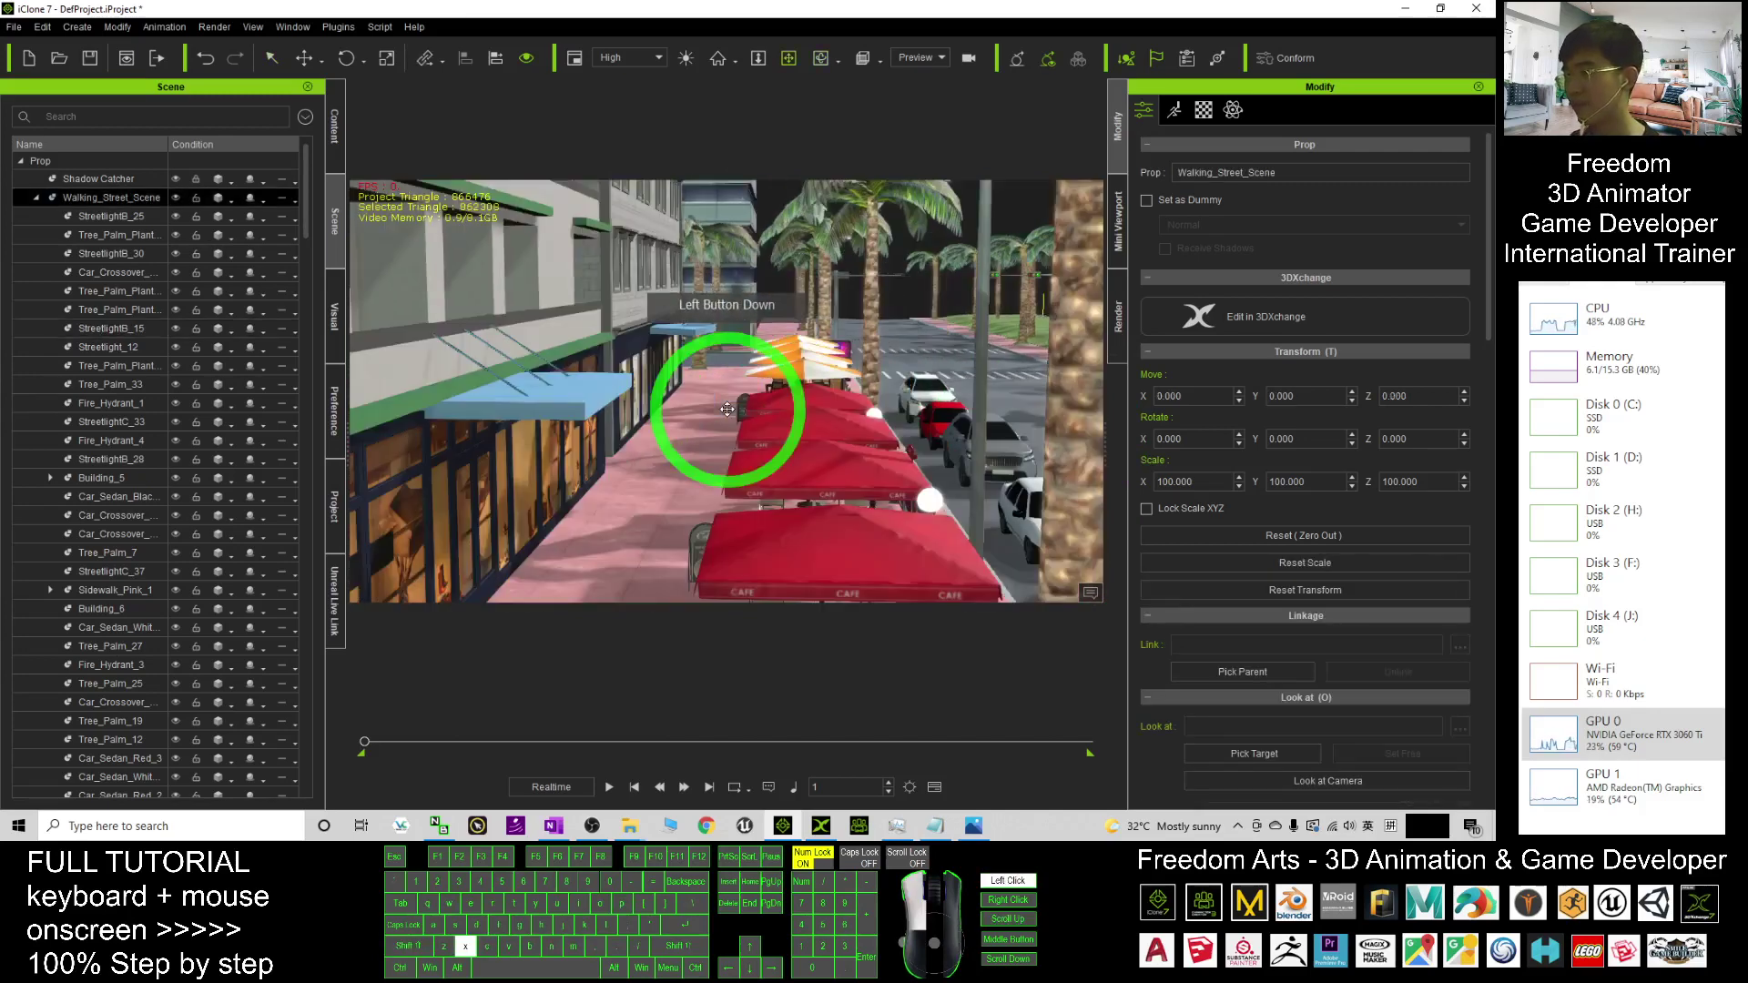
{"action": "left_click_drag", "start_coordinate": [848, 411], "coordinate": [666, 442]}
{"action": "double_click", "coordinate": [666, 447]}
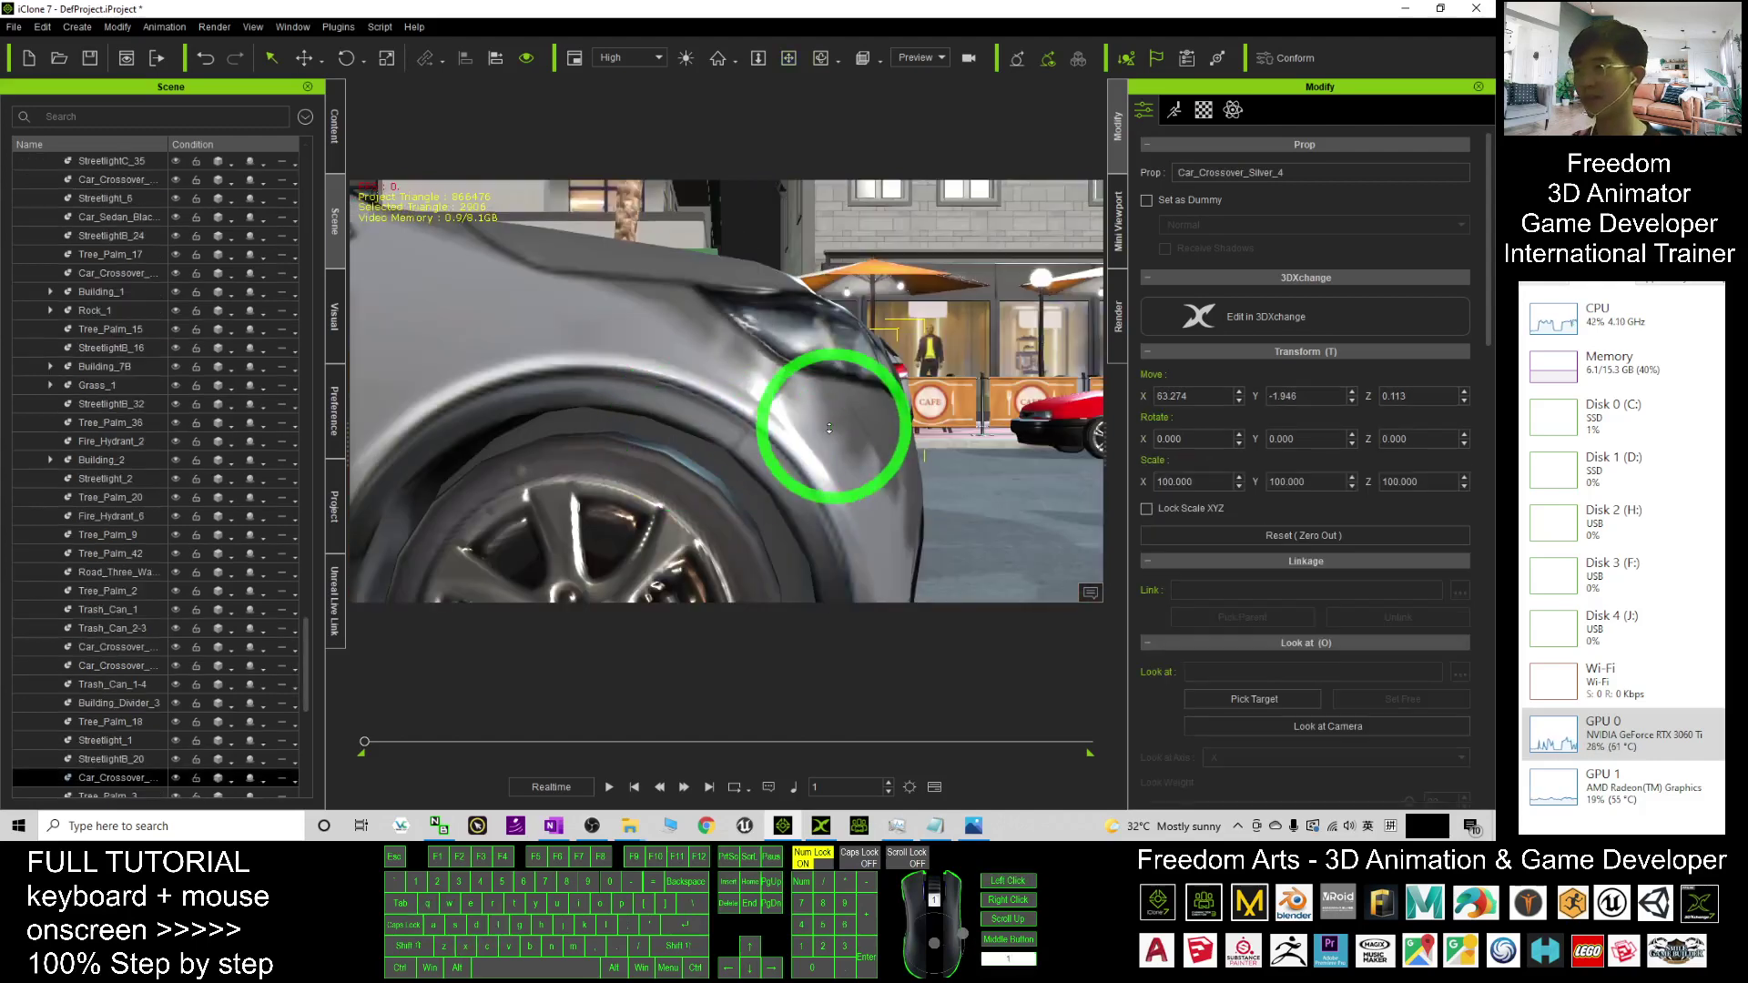
- Play the animation from a wide street view, then stop and return to frame 1
{"action": "mouse_move", "coordinate": [829, 429]}
{"action": "left_mouse_down"}
{"action": "mouse_move", "coordinate": [719, 519]}
{"action": "mouse_move", "coordinate": [661, 375]}
{"action": "mouse_move", "coordinate": [743, 546]}
{"action": "left_mouse_up"}
{"action": "left_click", "coordinate": [609, 787]}
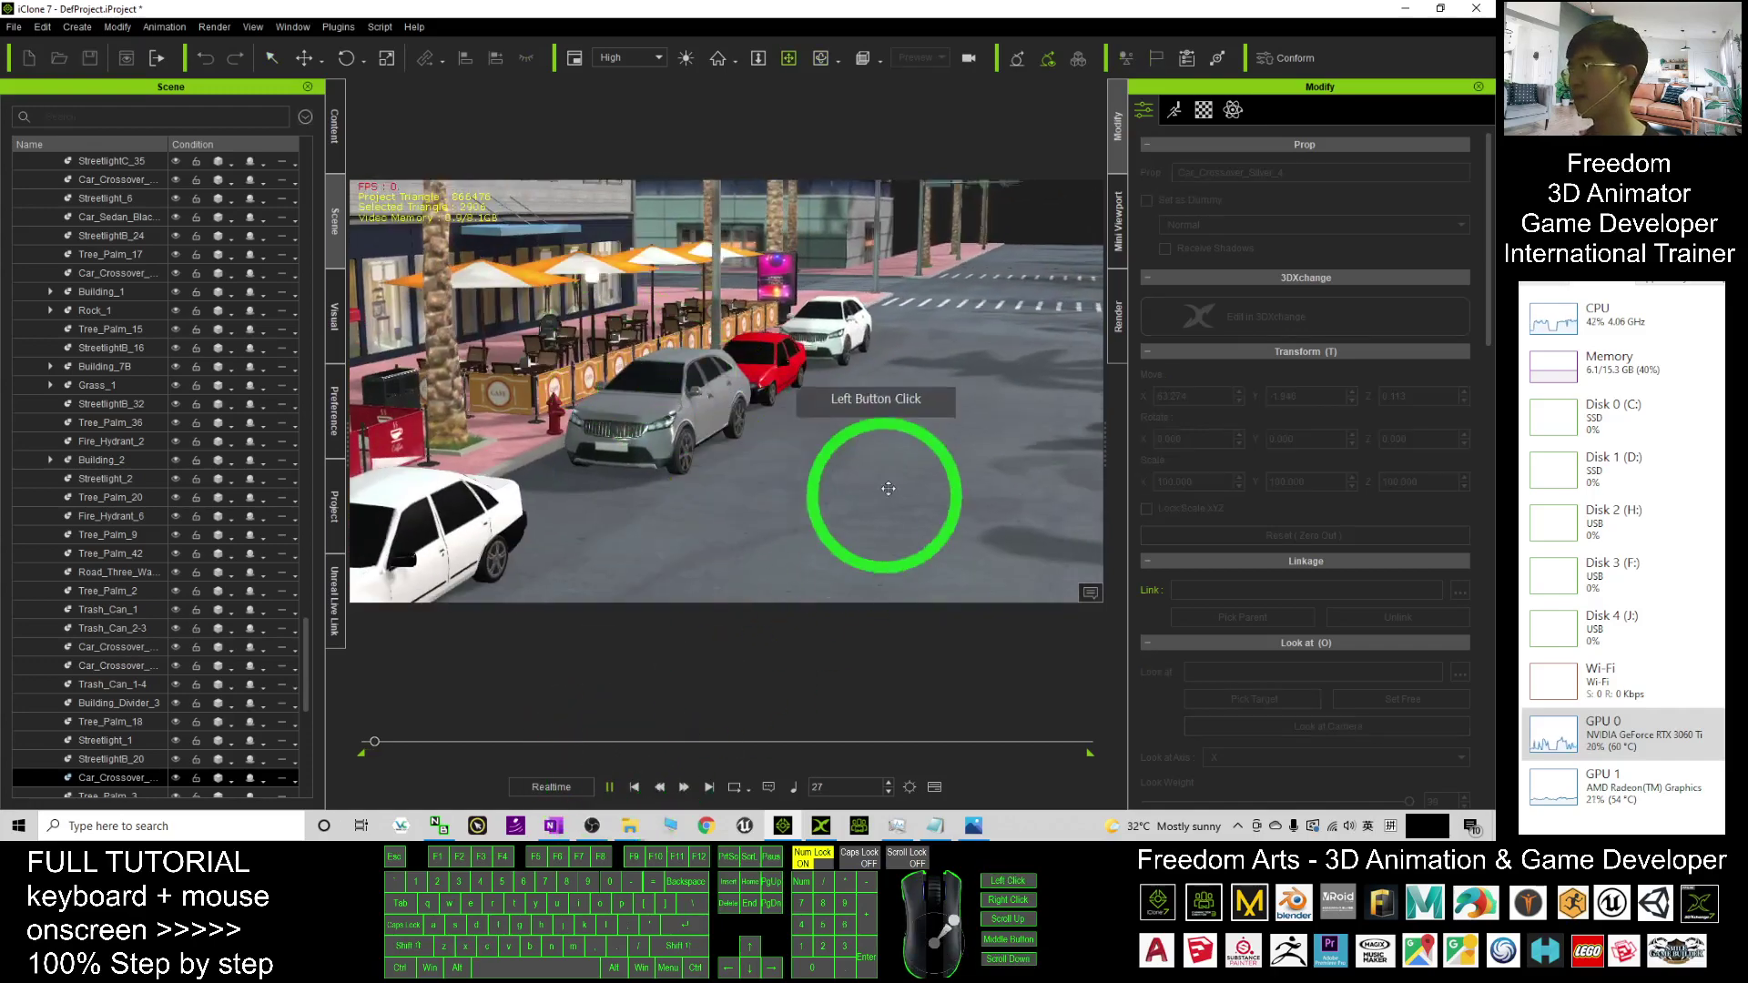
{"action": "mouse_move", "coordinate": [893, 479]}
{"action": "left_mouse_down"}
{"action": "mouse_move", "coordinate": [609, 432]}
{"action": "mouse_move", "coordinate": [838, 437]}
{"action": "left_mouse_up"}
{"action": "left_click", "coordinate": [639, 791]}
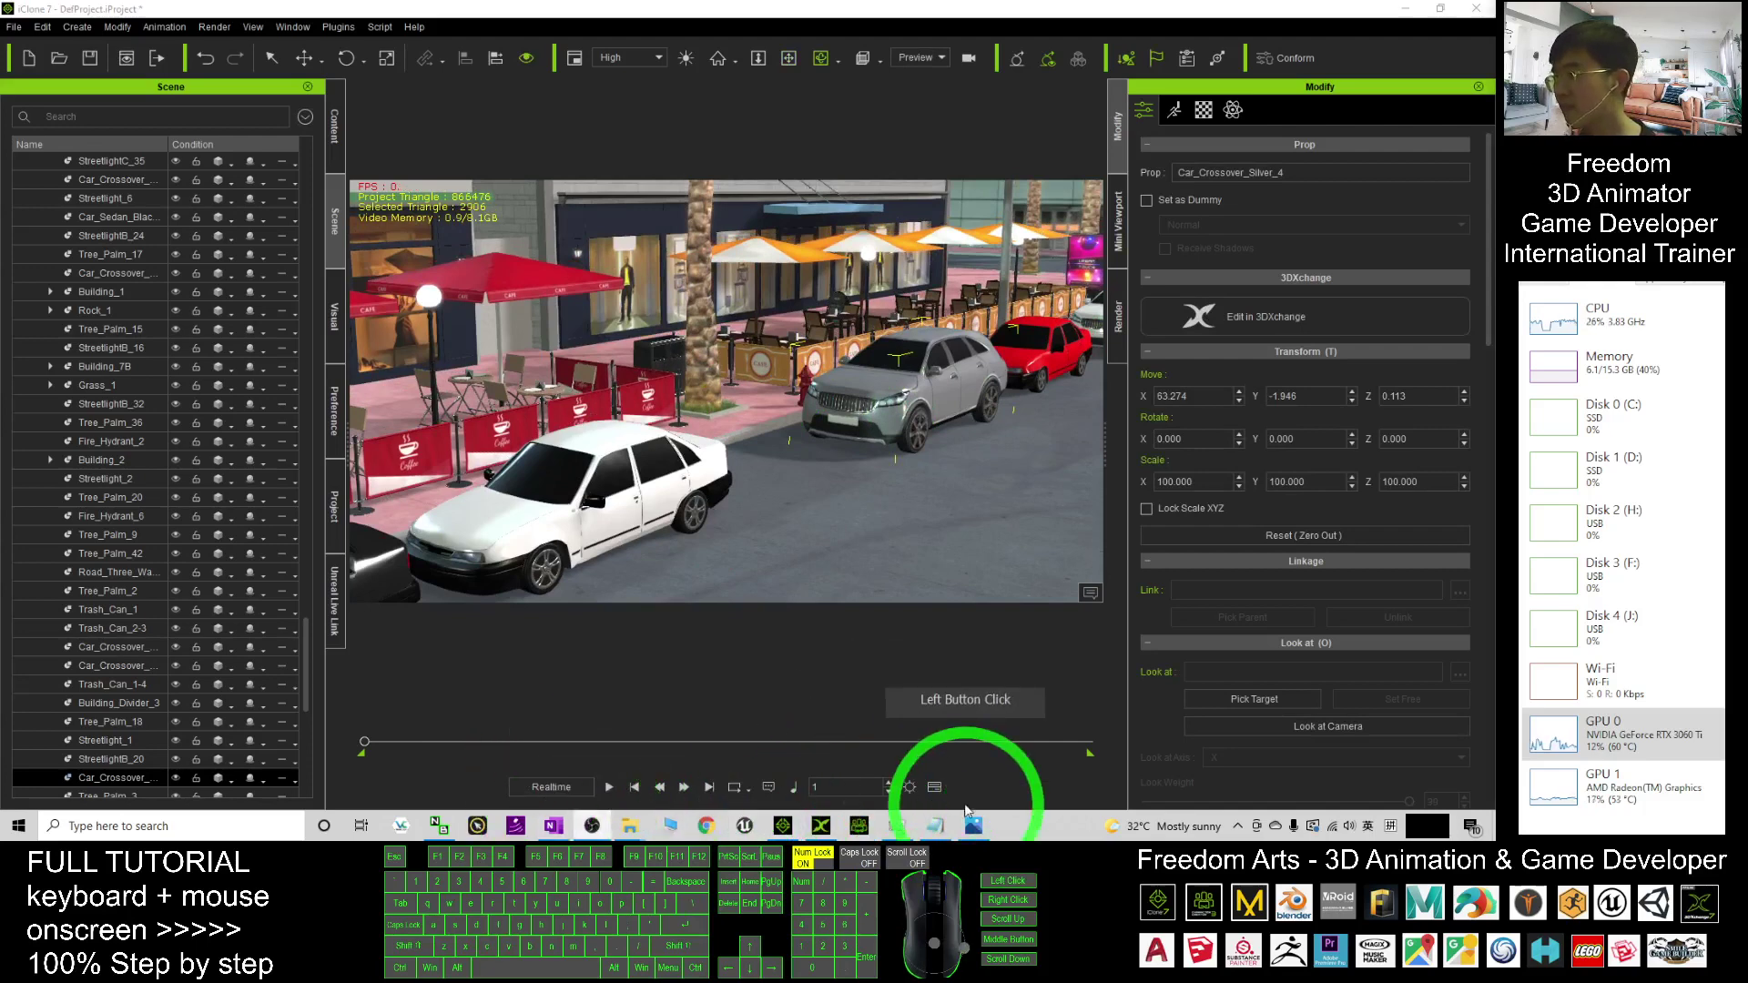
- Glance at GPU usage, then show cover.jpg announcing the iClone 7.9 RTX 3060 Ti test
{"action": "left_click", "coordinate": [933, 826]}
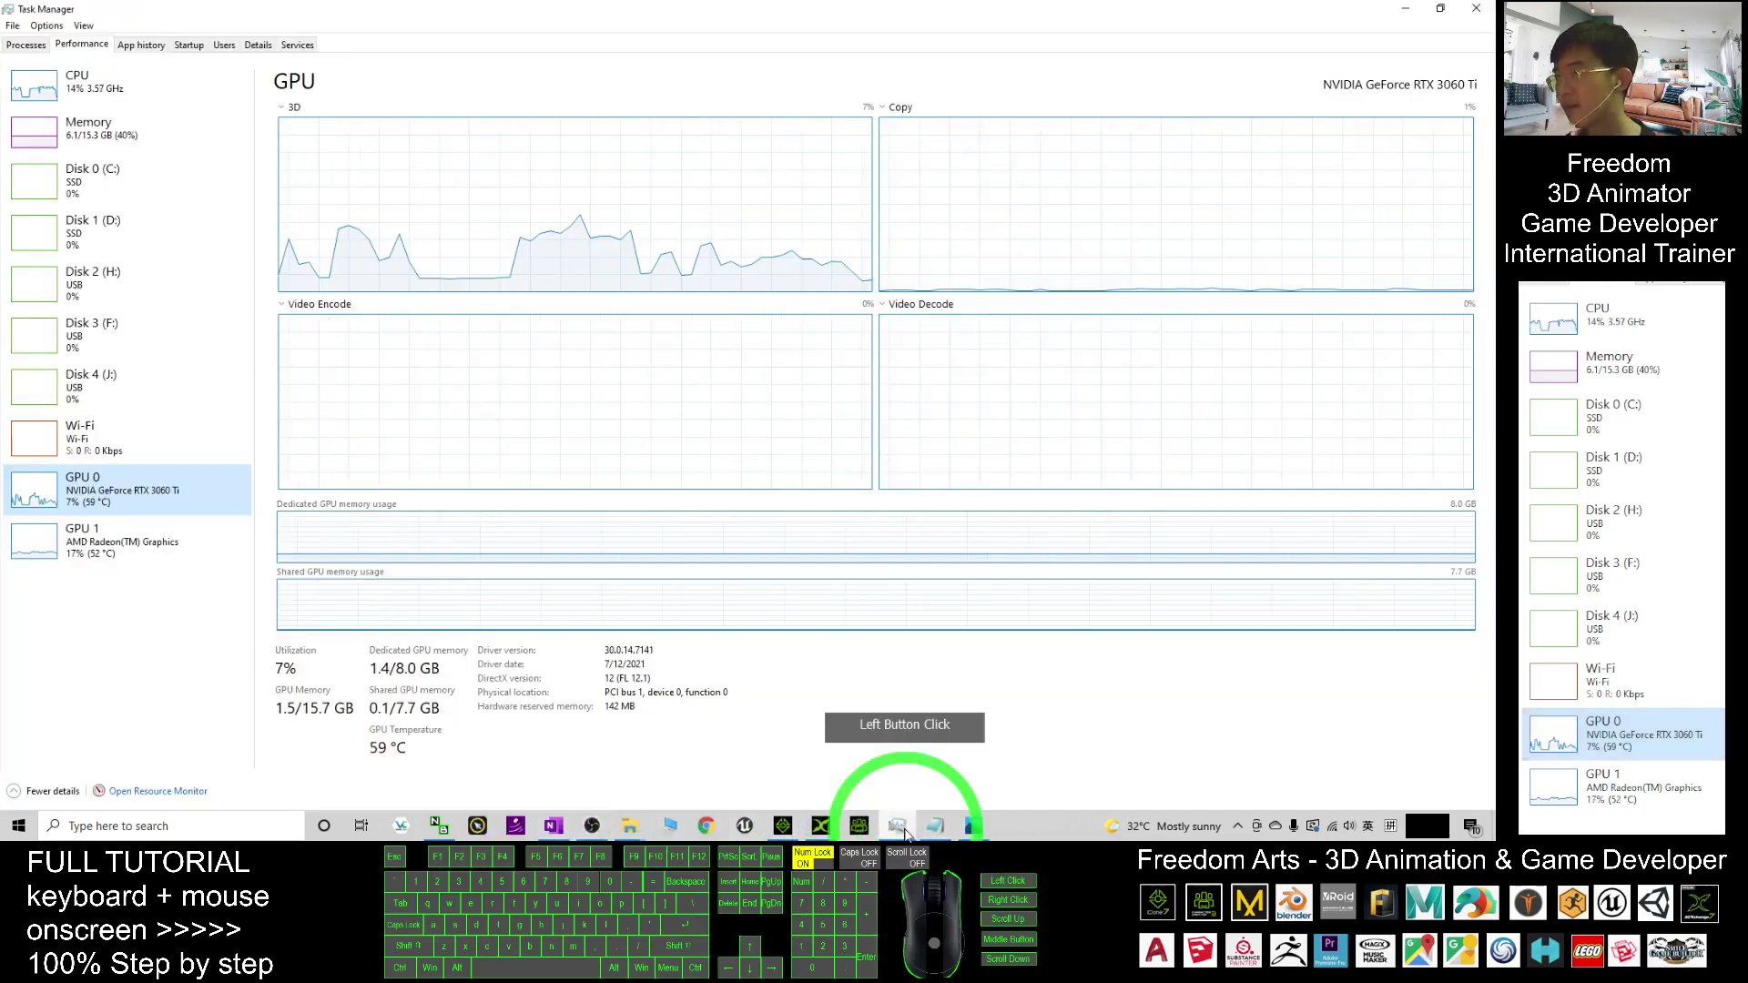
{"action": "left_click", "coordinate": [974, 827]}
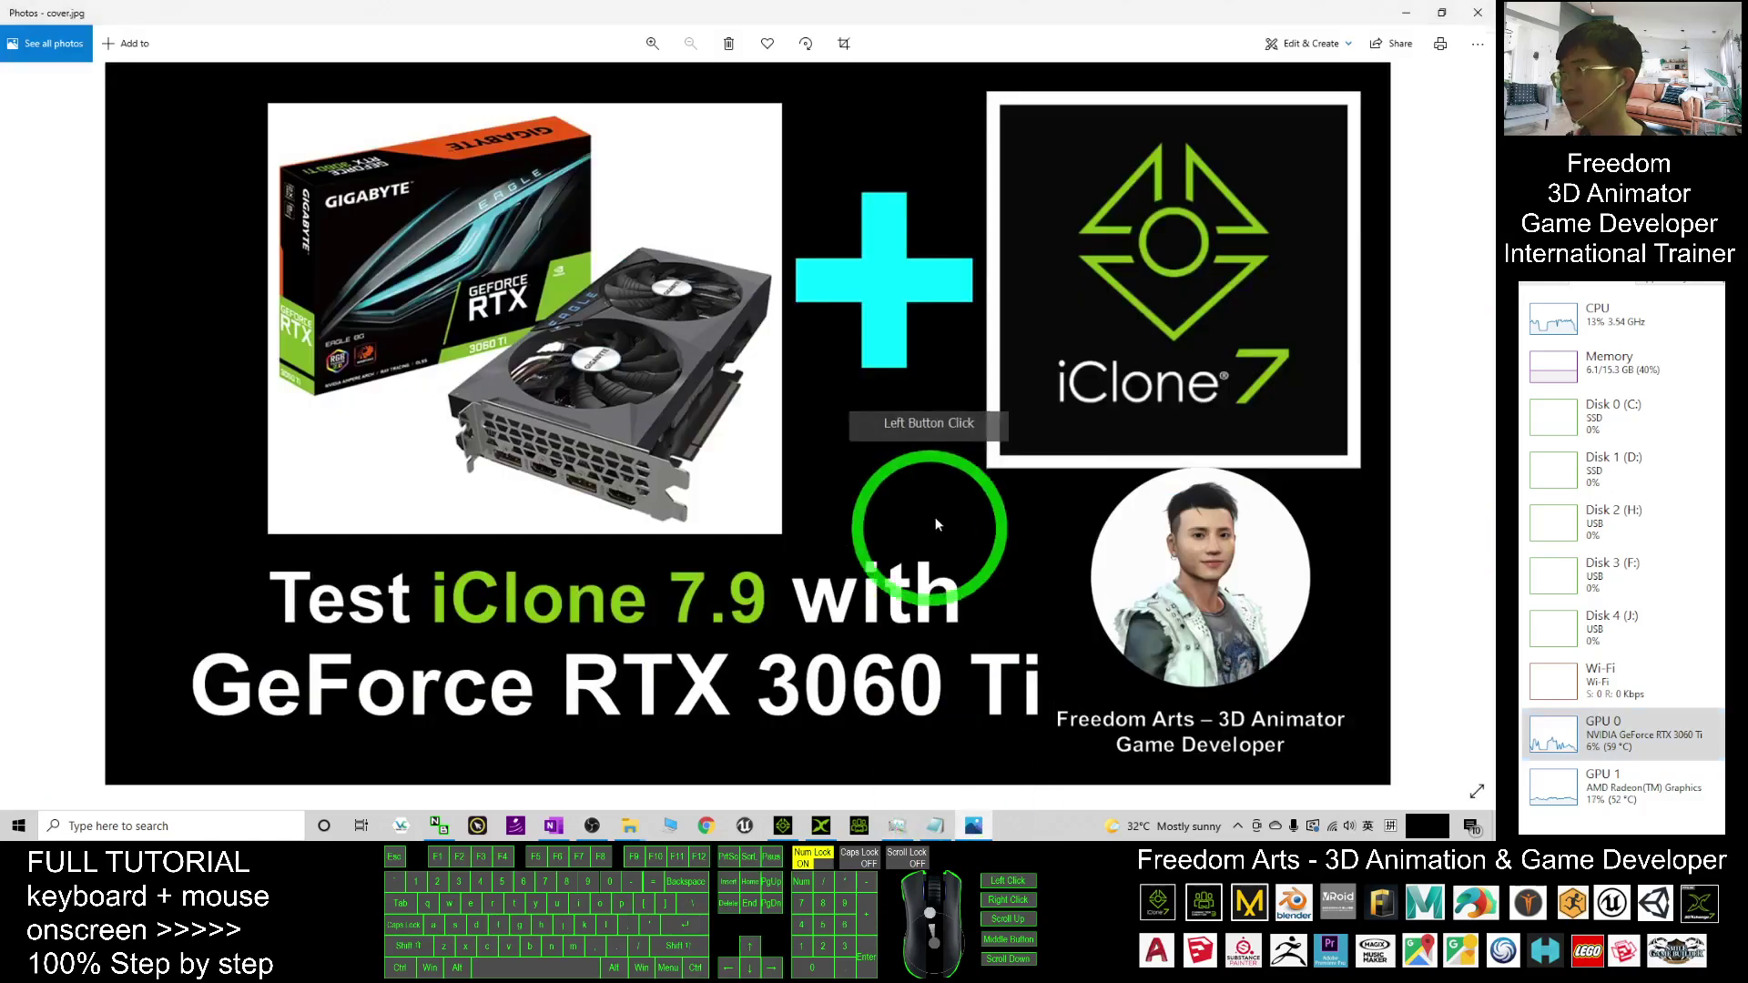